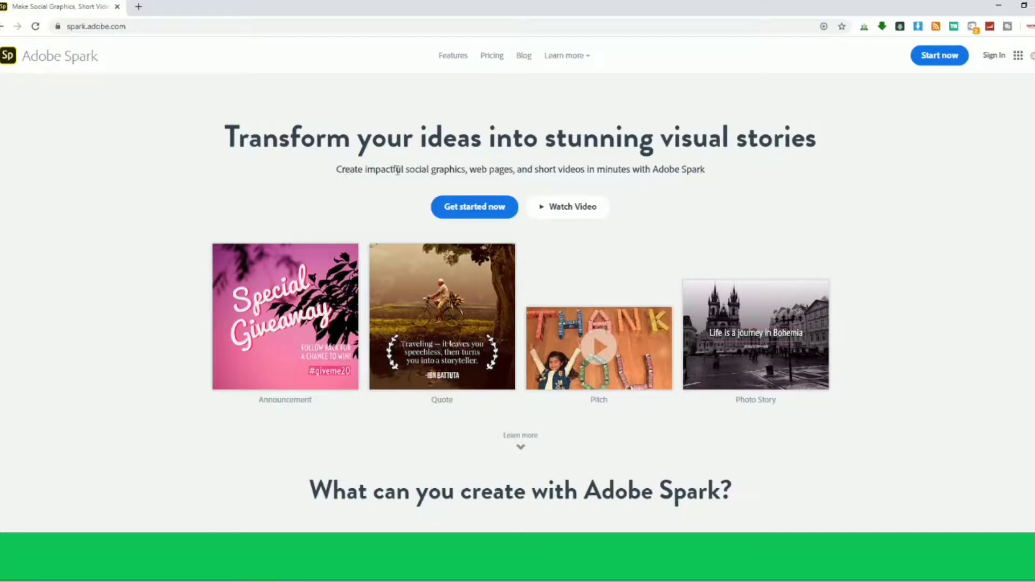
- Sign in to Adobe Spark with an existing Google account
left_click(939, 58)
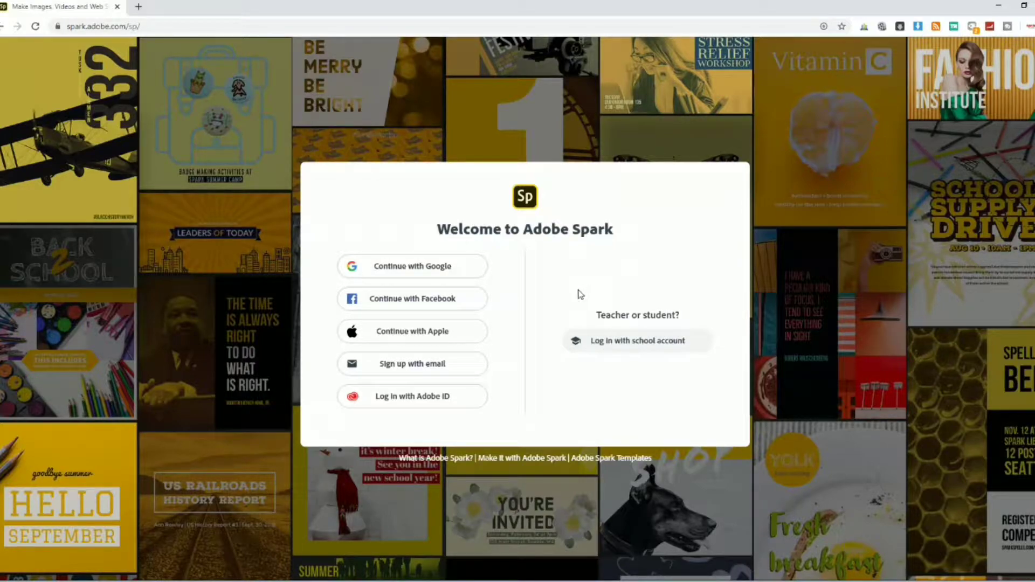
left_click(426, 270)
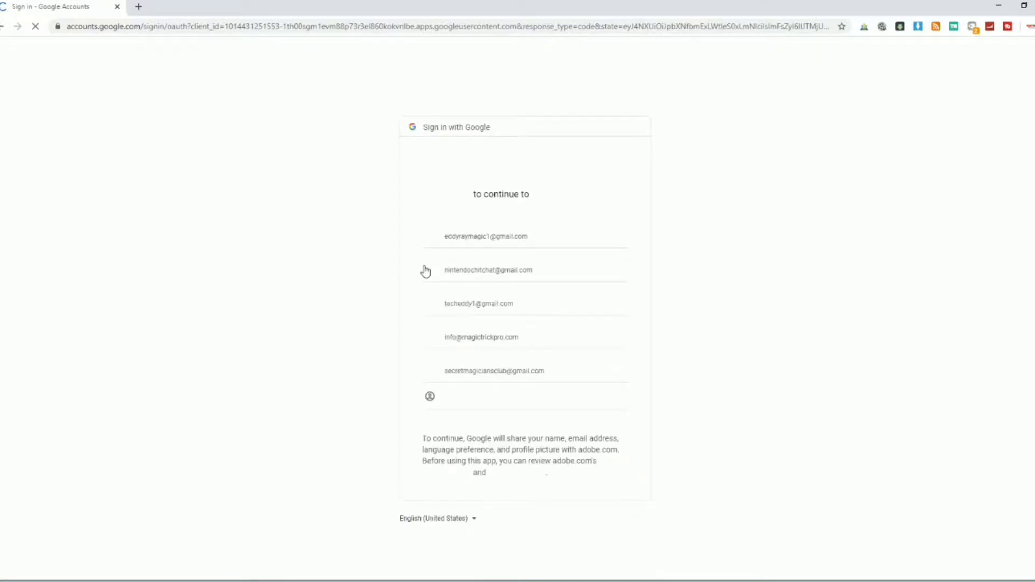
left_click(480, 302)
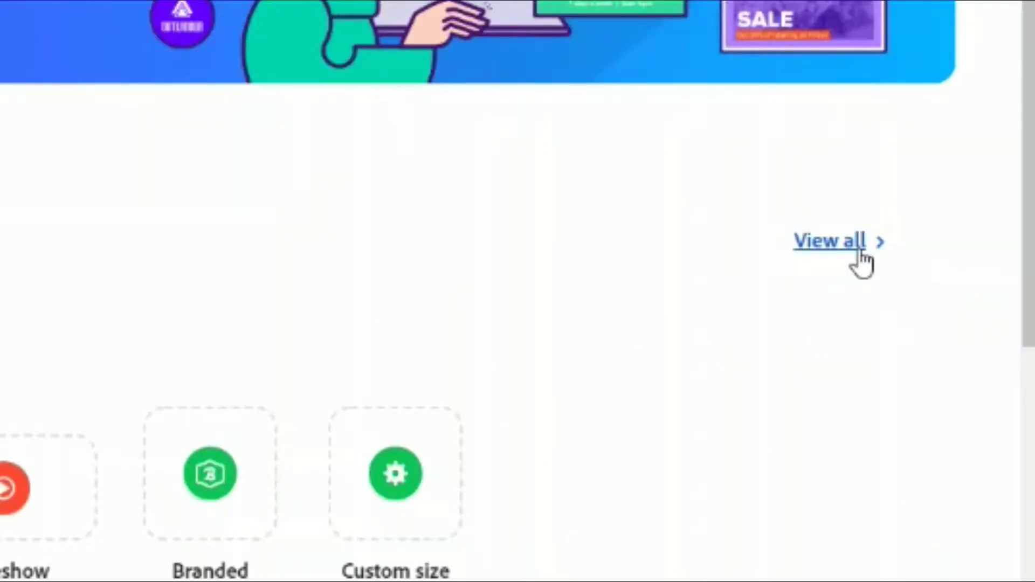
- Show the complete list of project templates and browse its categories, including social, business, study and brand designs
left_click(859, 261)
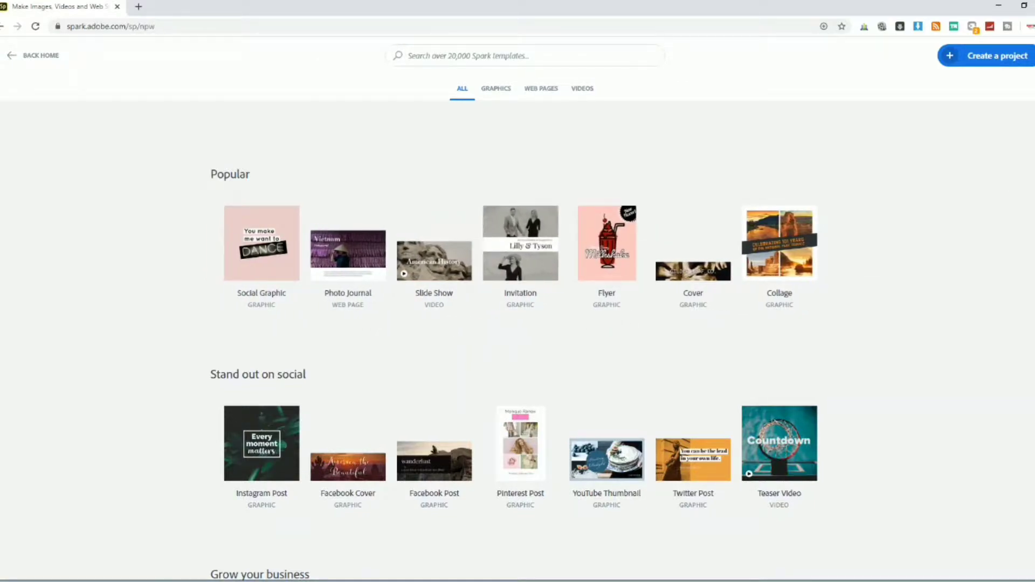
scroll(741, 310, "down", 4)
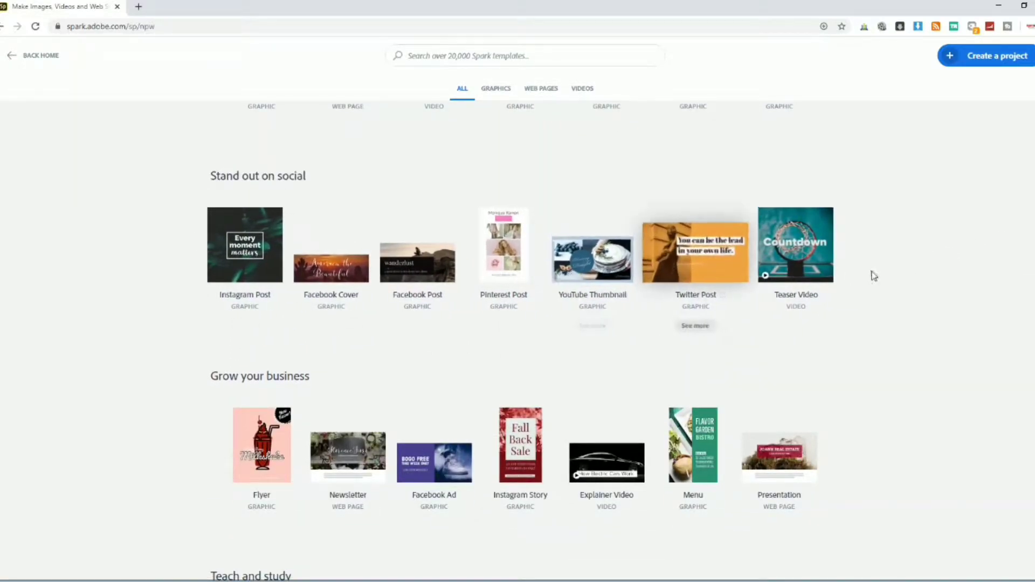
scroll(693, 259, "down", 6)
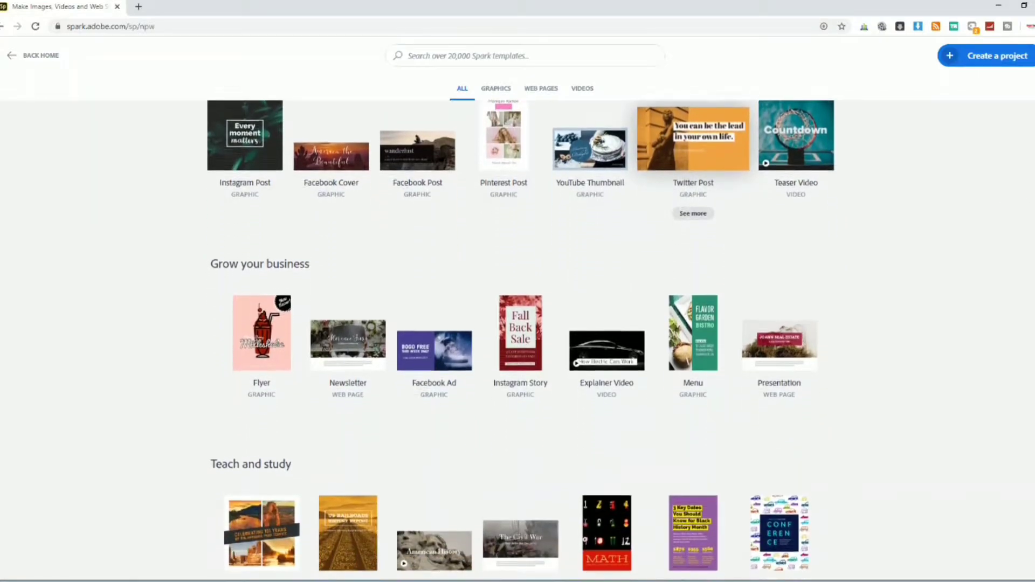
scroll(259, 324, "down", 2)
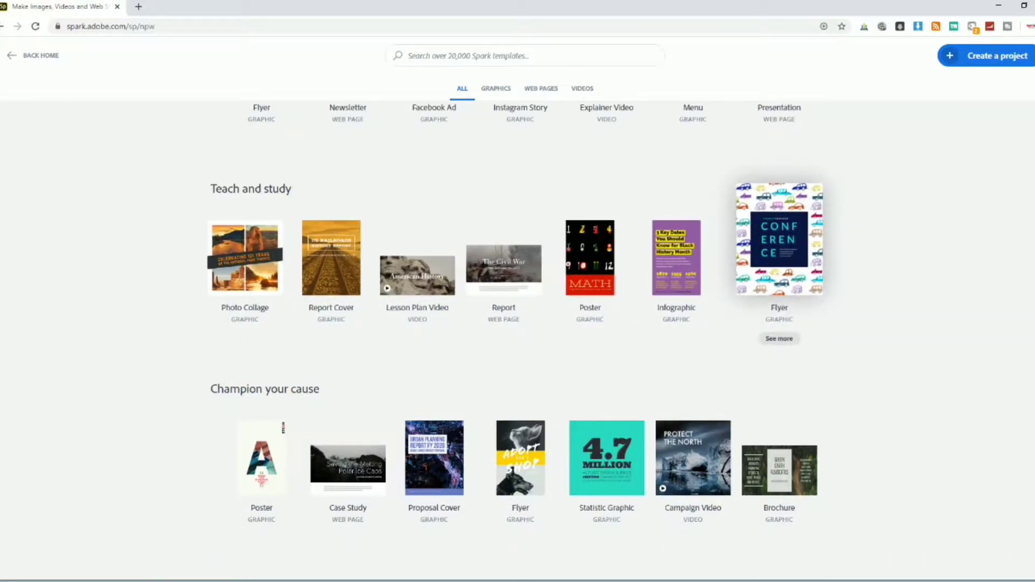
scroll(522, 332, "down", 8)
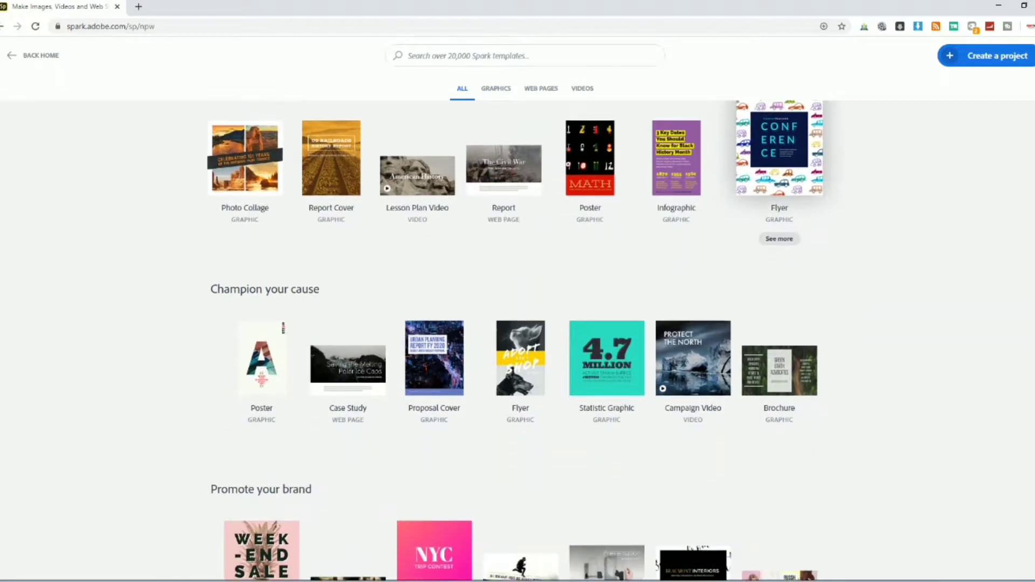
scroll(626, 307, "up", 19)
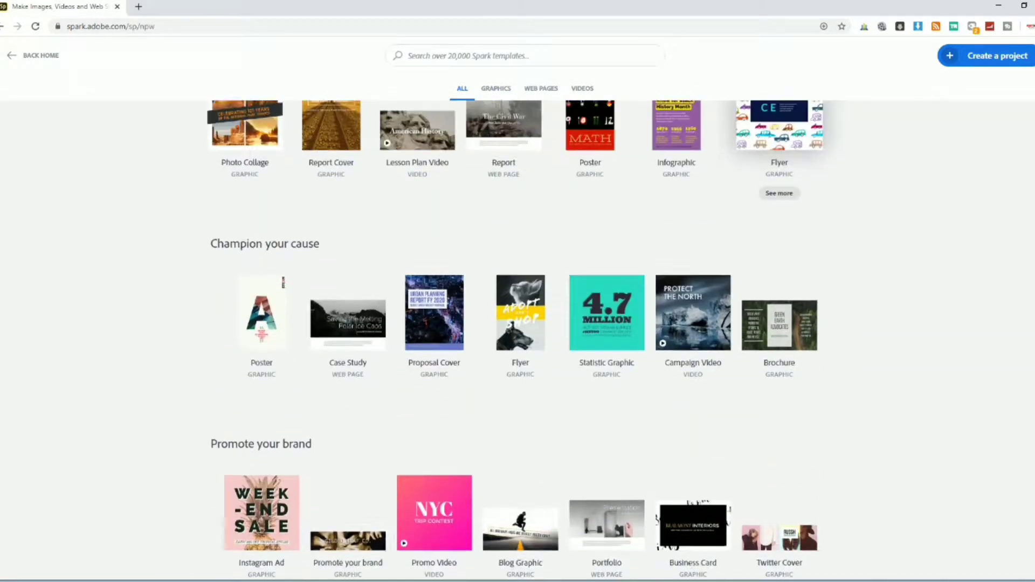
scroll(626, 307, "down", 1)
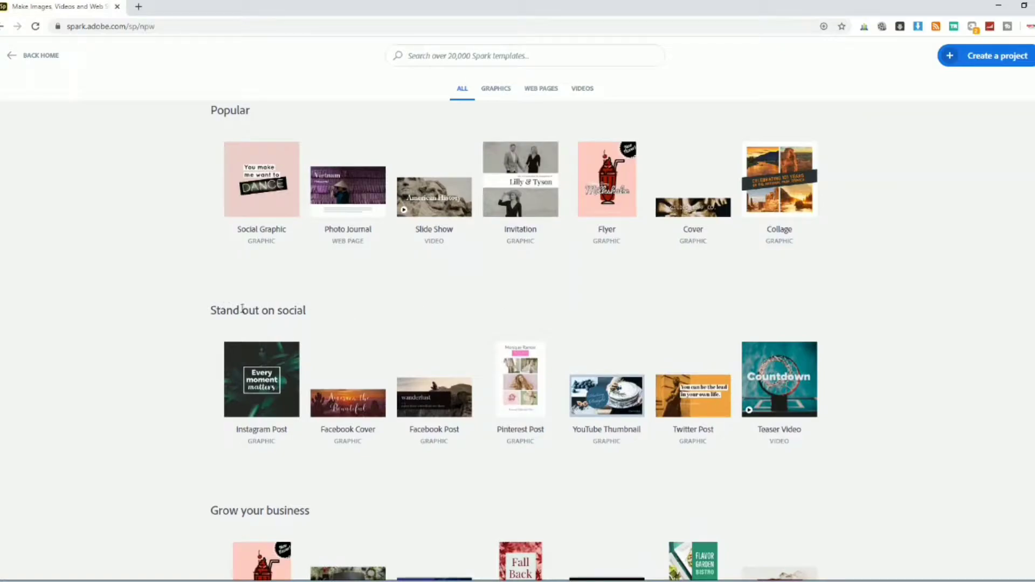
- Show all YouTube Thumbnail templates and start editing the "3 Days in Cloud Break Fiji" template
mouse_move(617, 431)
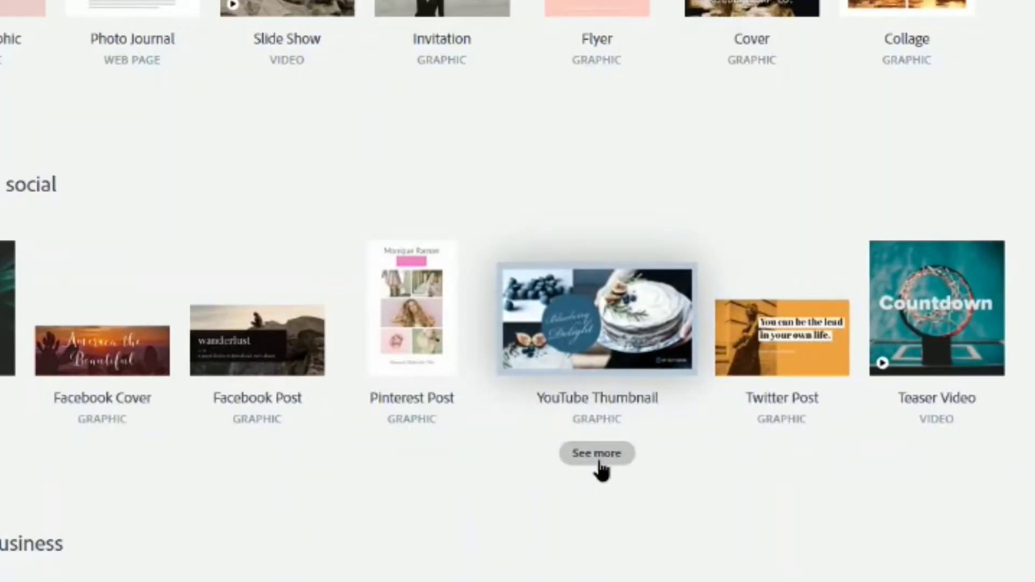
left_click(601, 455)
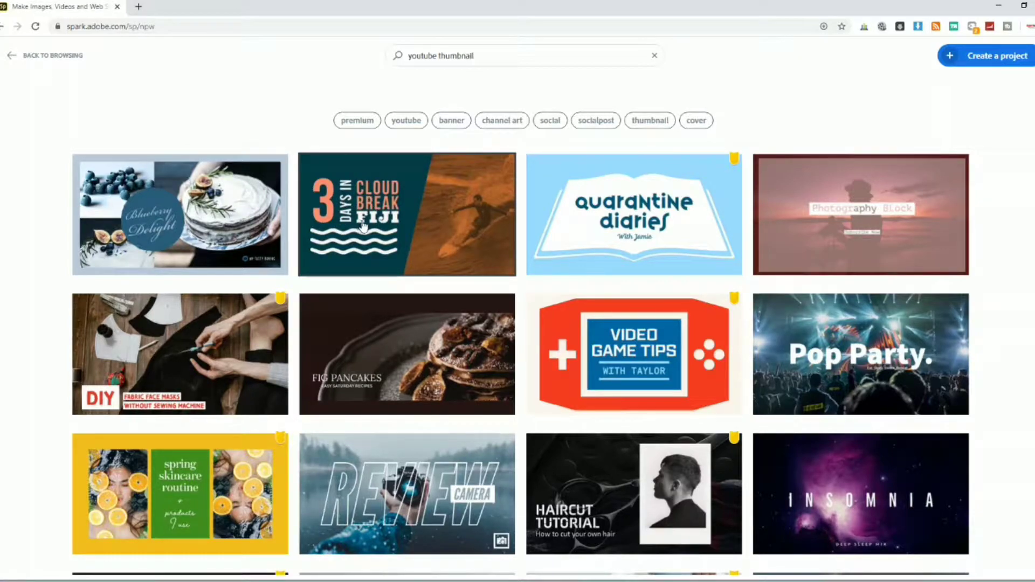
left_click(441, 223)
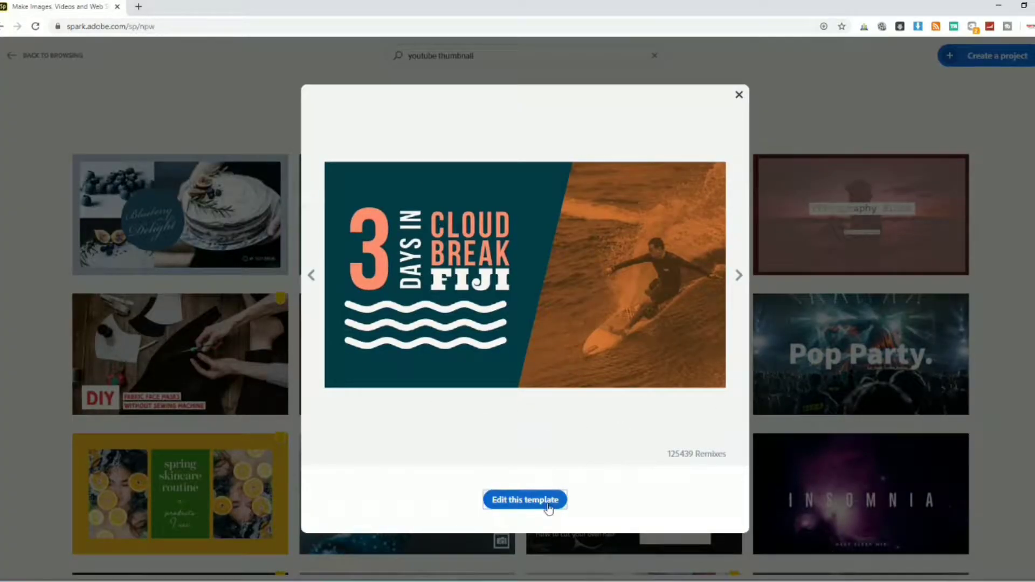
left_click(520, 500)
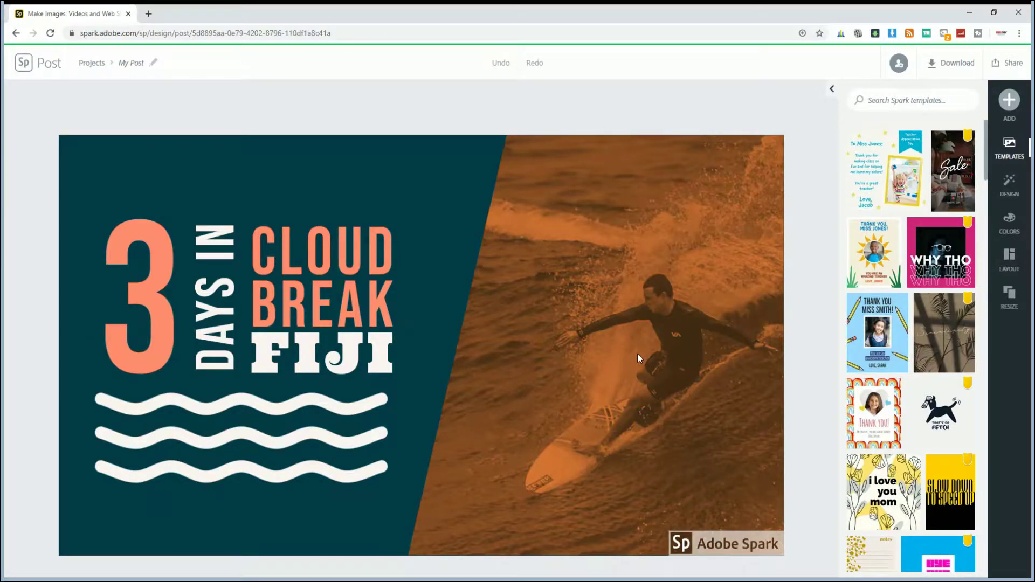
left_click(900, 100)
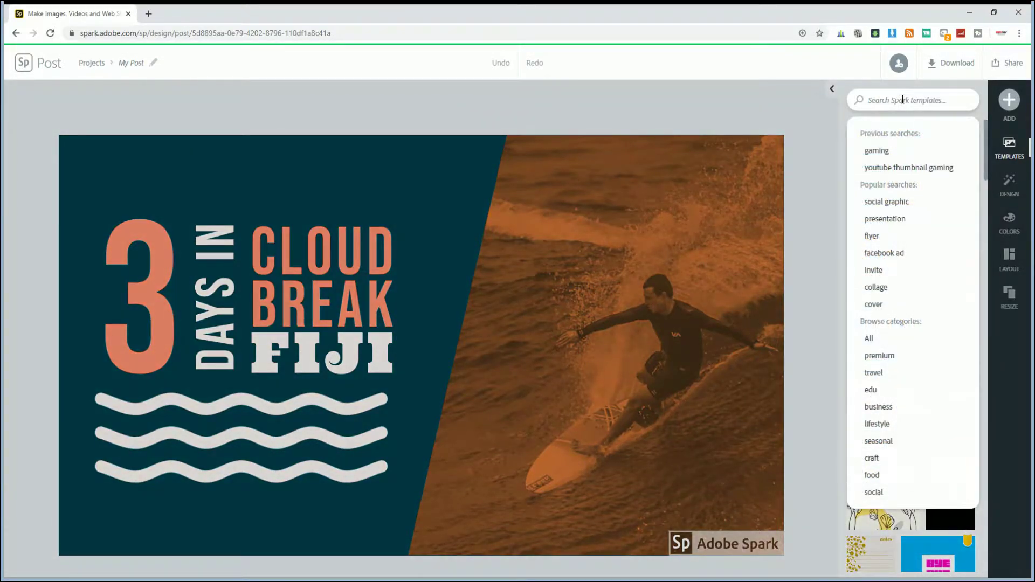
left_click(814, 115)
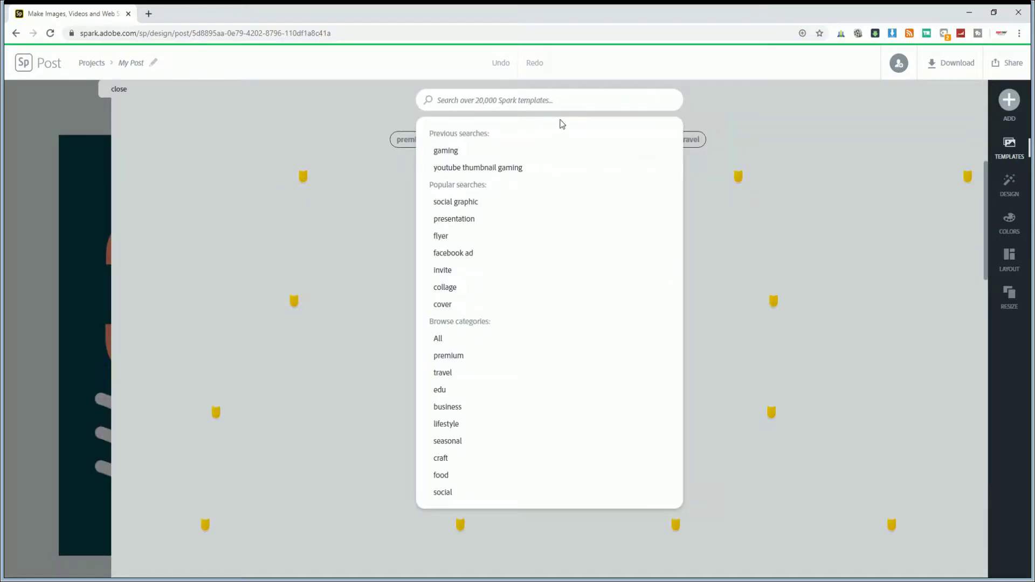
left_click(106, 89)
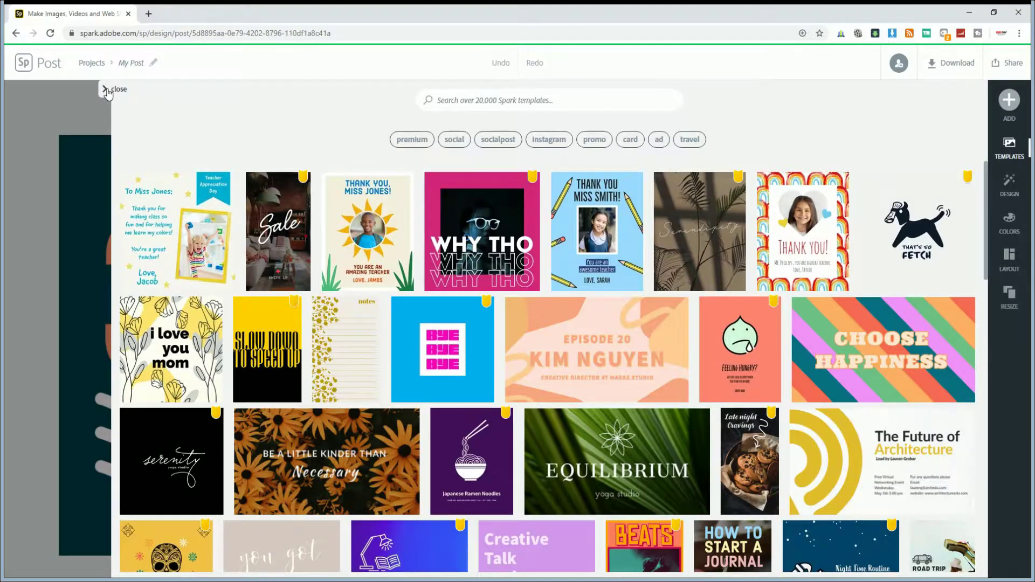
left_click(106, 89)
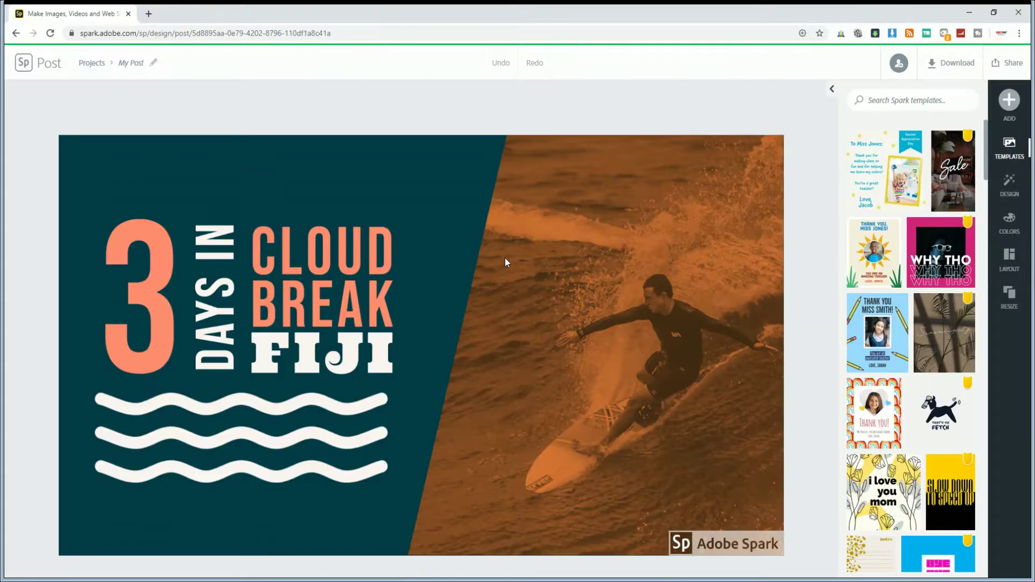
- Add the photo of the armoured Metroid character as a freely movable image and place it near the centre of the design
left_click(522, 216)
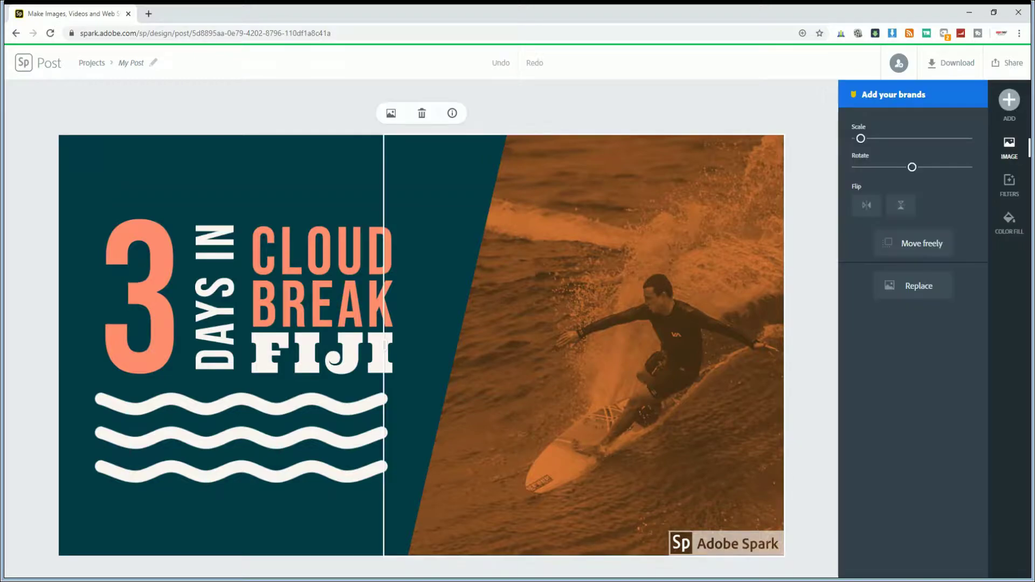
left_click(911, 286)
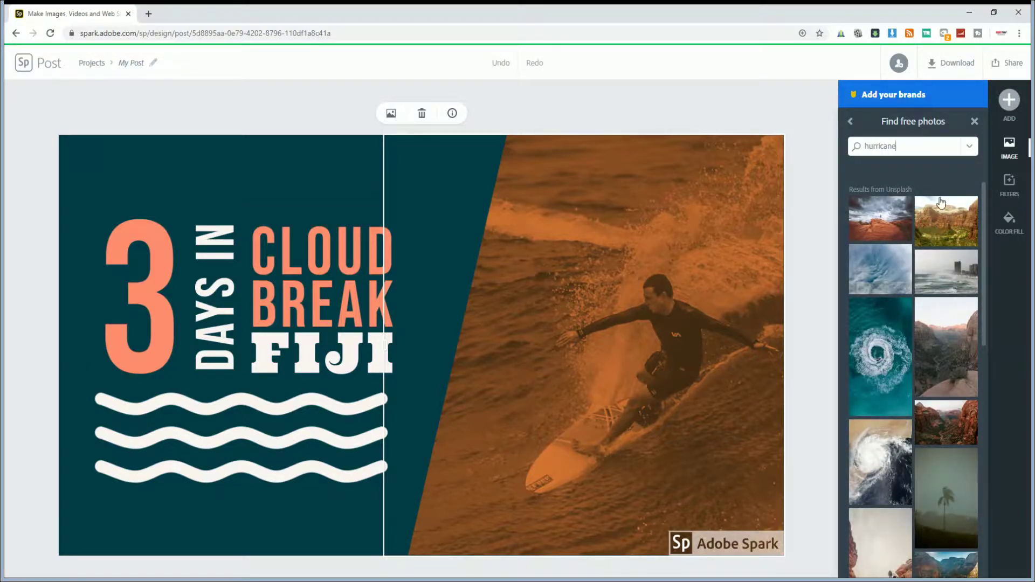
left_click(1012, 103)
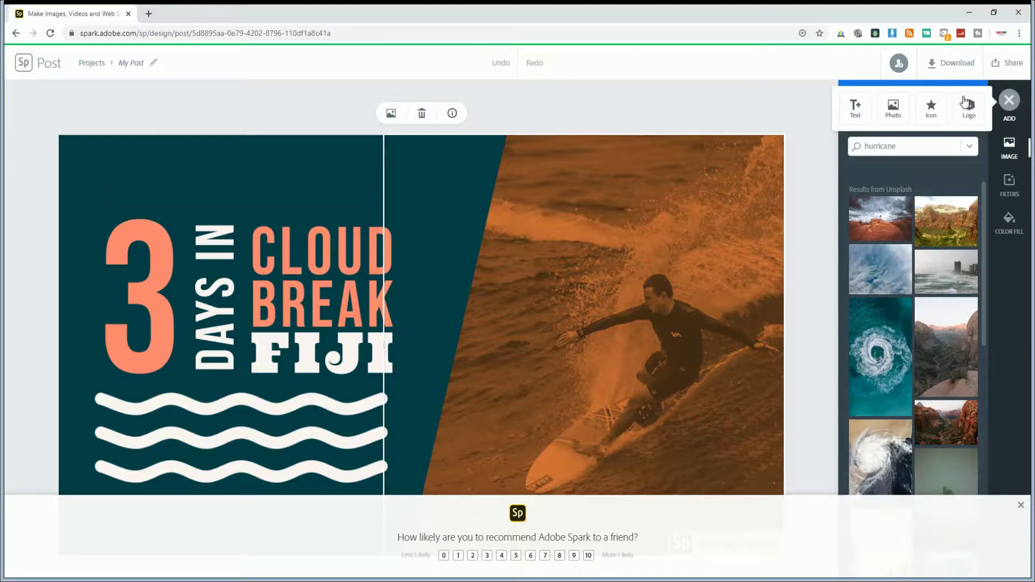
left_click(892, 109)
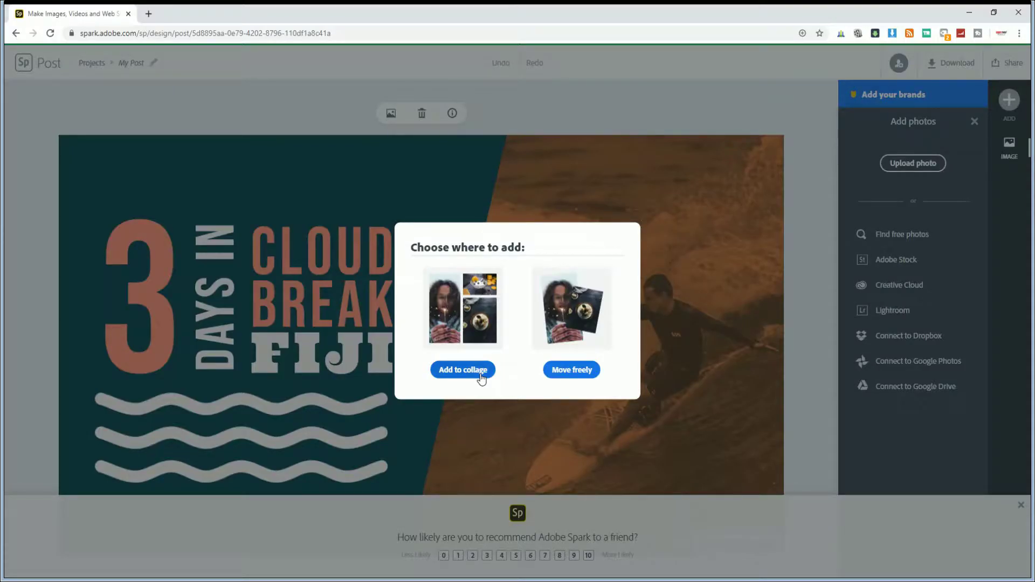
left_click(575, 369)
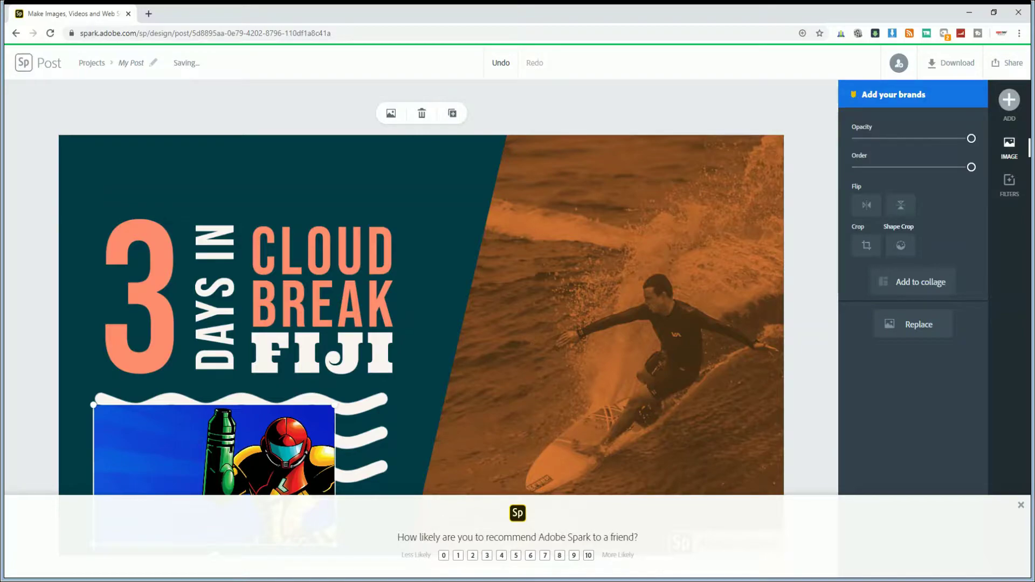
left_click_drag(312, 345, 551, 234)
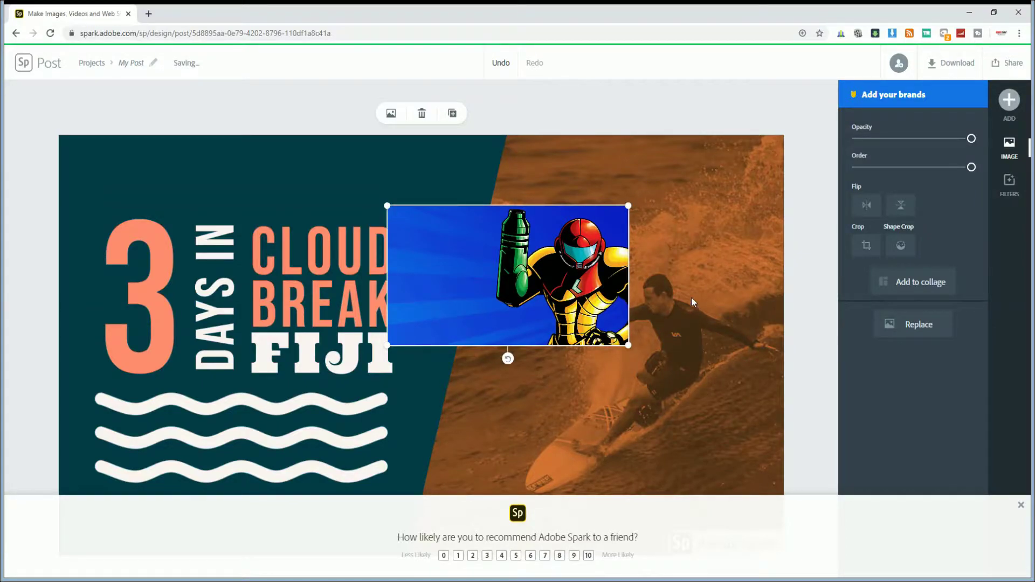
- Delete the surfer photo from the template and pin the Metroid character picture to the background in its place
left_click(678, 274)
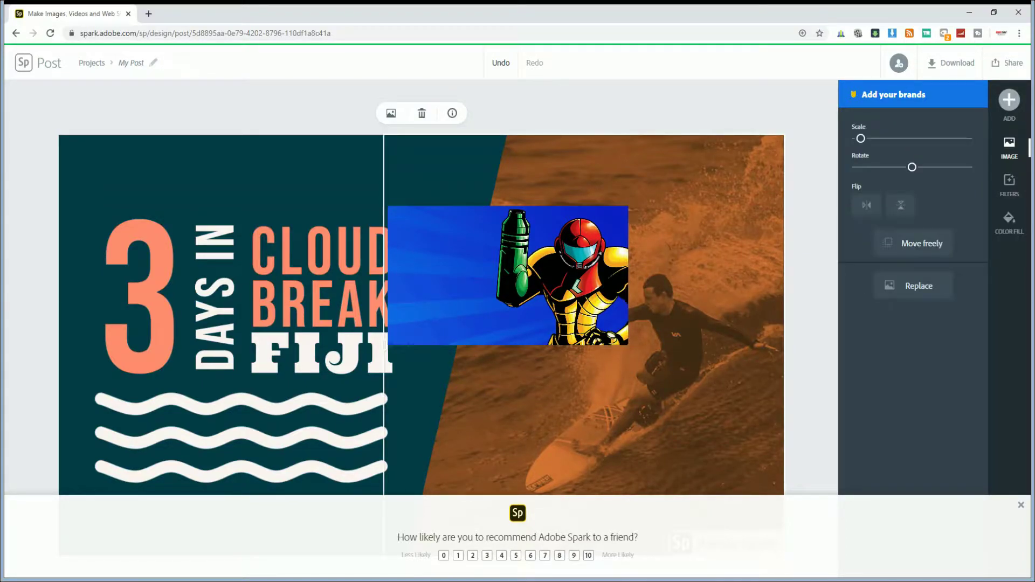
left_click(423, 114)
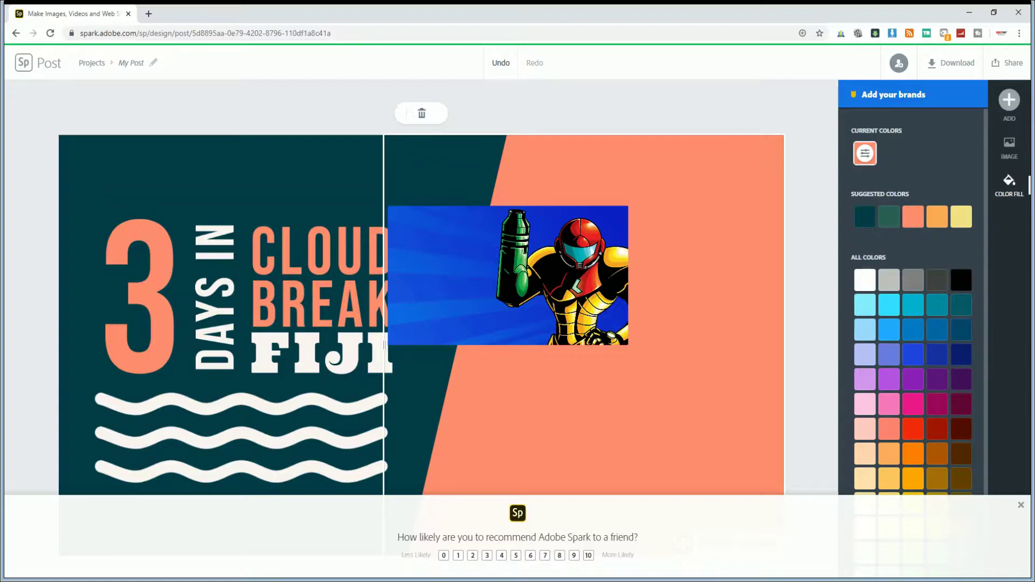
left_click_drag(384, 345, 384, 346)
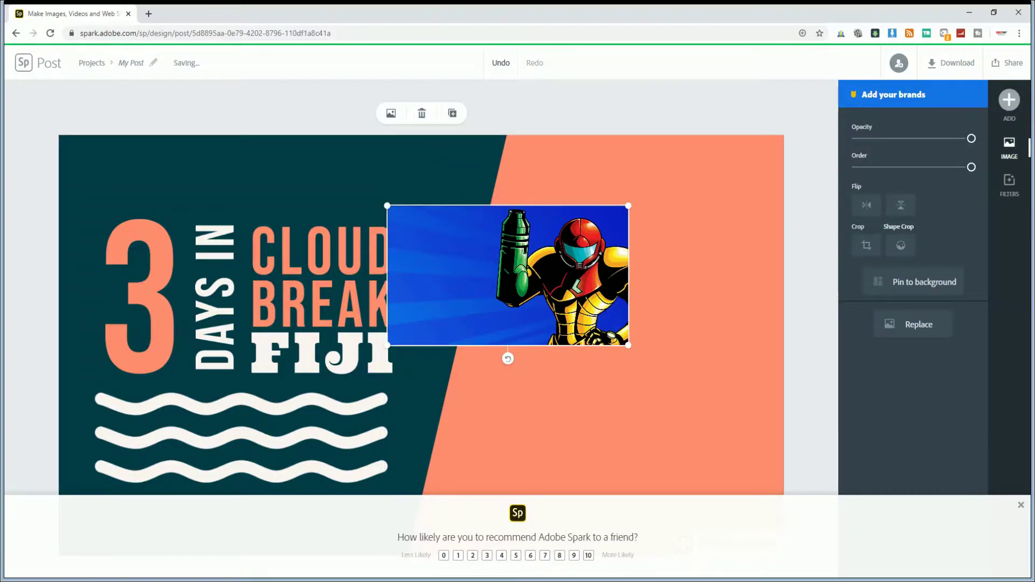
left_click(911, 292)
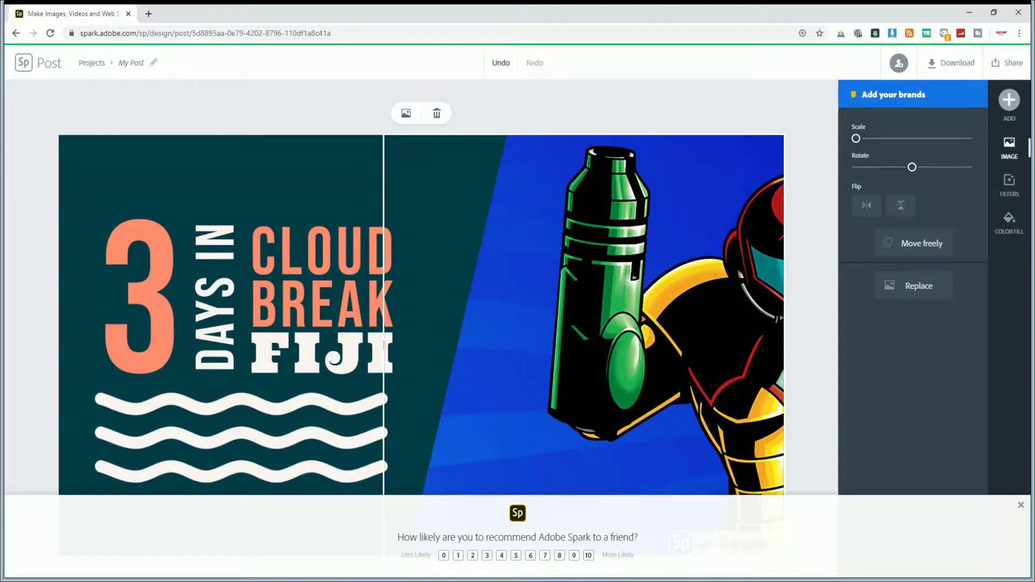
- Shift the Metroid picture to the left within its background area to bring the character's helmet into view
key("Left")
key("Left")
key("Left")
key("Left")
key("Left")
key("Left")
key("Left")
key("Left")
key("Left")
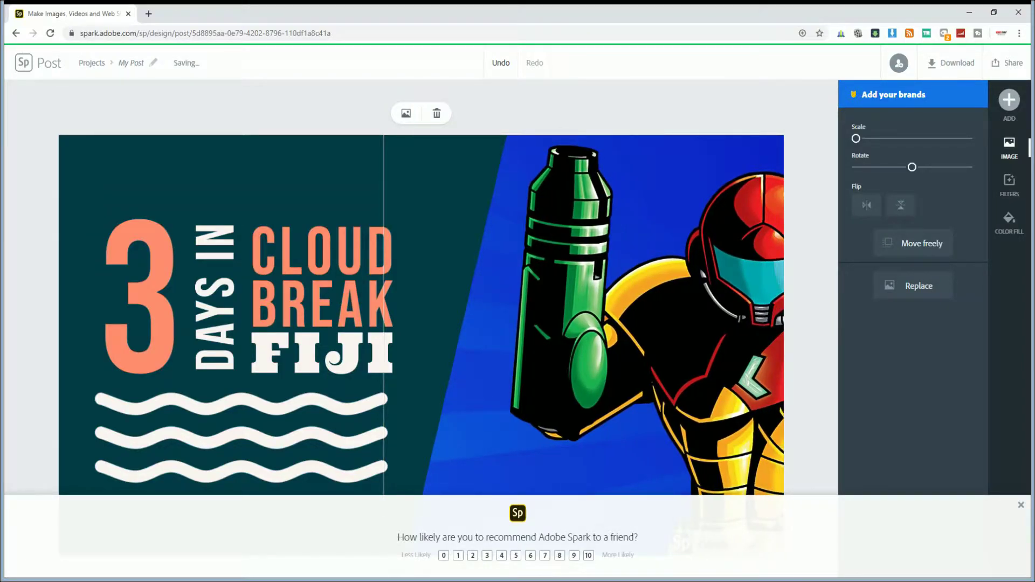
- Try the suggested yellow fill on the background area behind the title text, and restore the dark teal fill
left_click(277, 181)
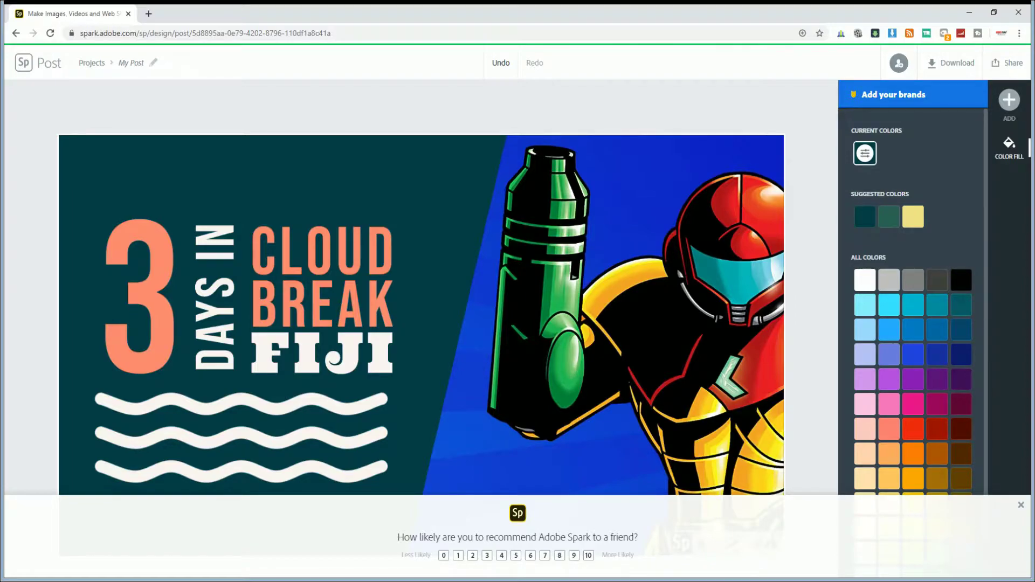
left_click(914, 217)
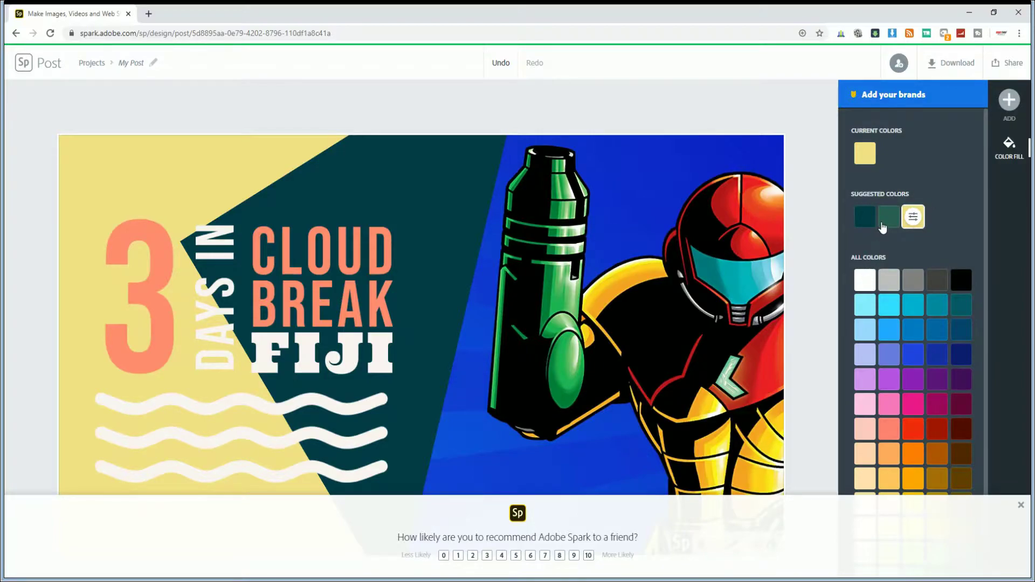
left_click(865, 216)
left_click(865, 216)
mouse_move(965, 364)
left_mouse_down()
mouse_move(967, 379)
mouse_move(966, 364)
left_mouse_up()
- Replace the large "3" with the text "METROID" and move it to the upper-left corner of the design
left_click(139, 295)
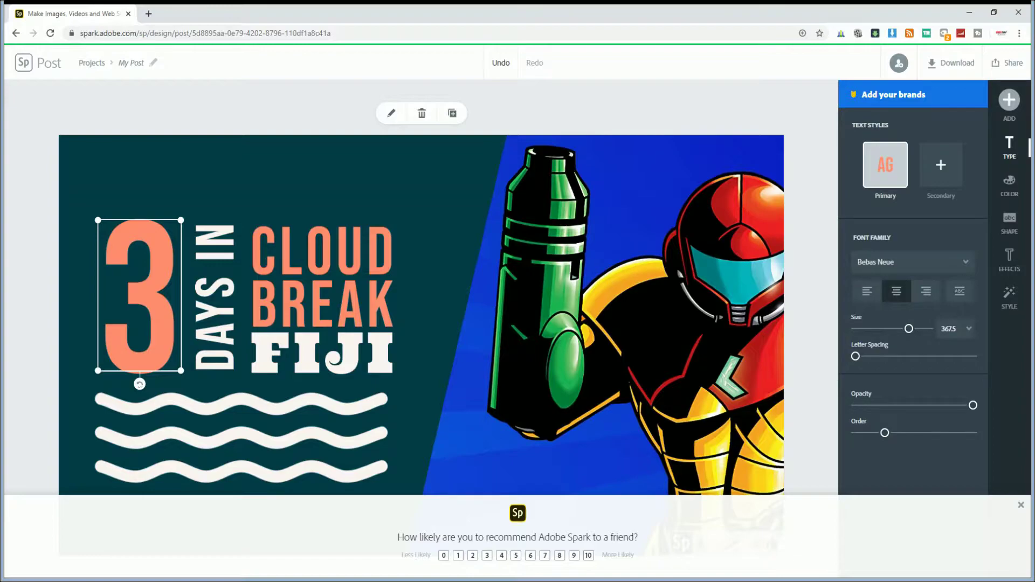
double_click(160, 268)
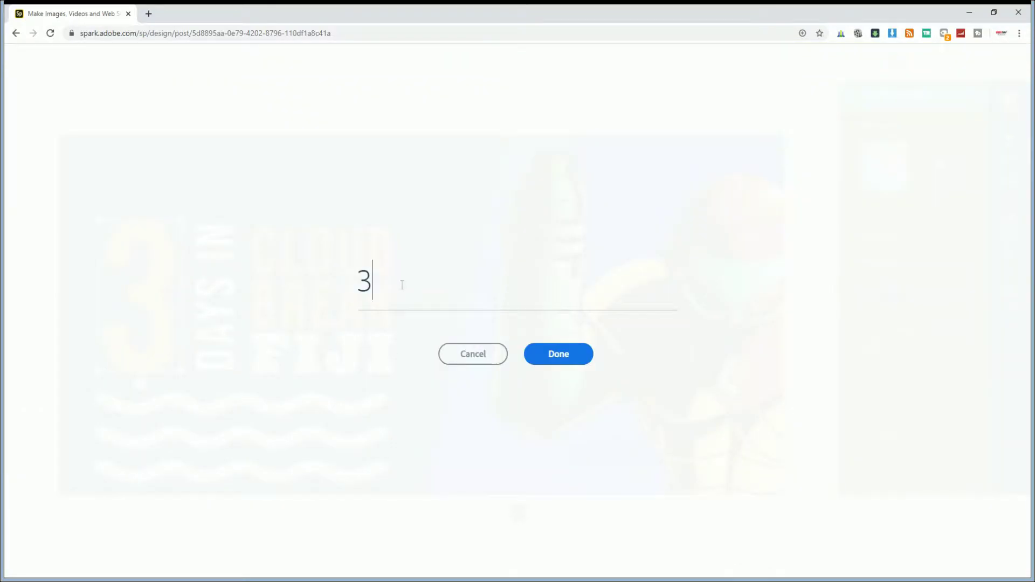
key("BackSpace")
type("METROID")
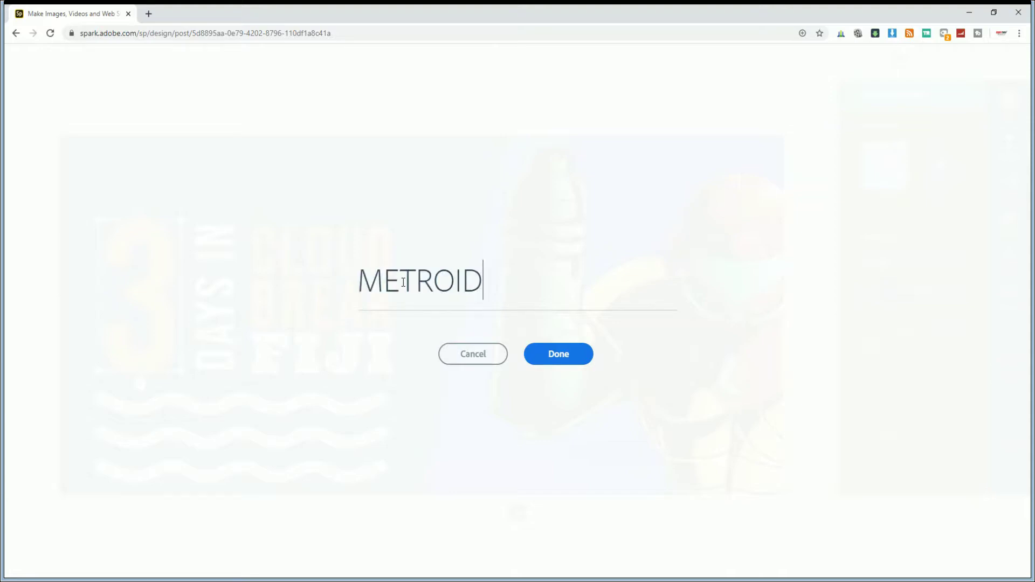
left_click(550, 357)
left_click_drag(143, 339, 147, 138)
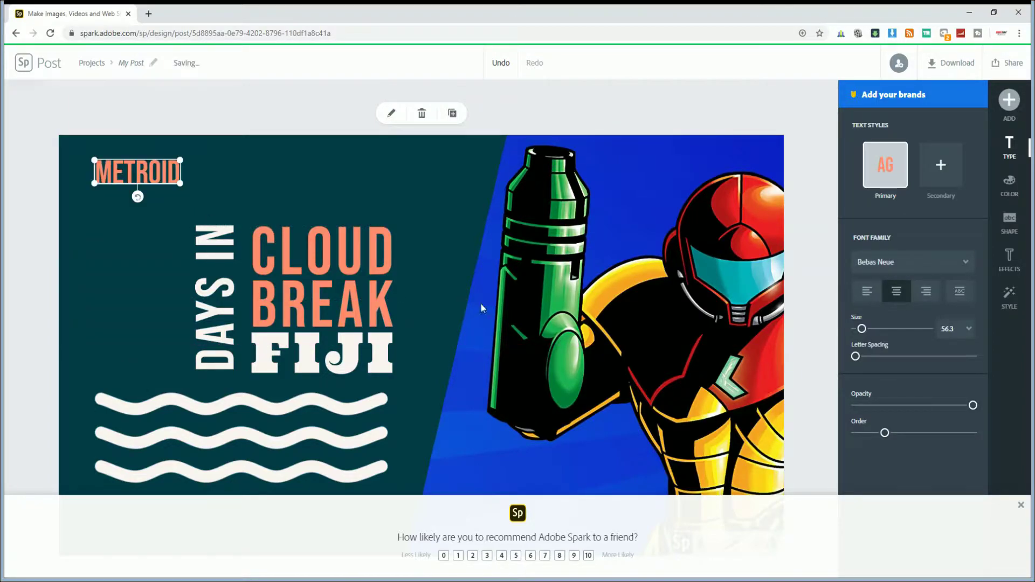
- Enlarge the METROID text to size 129 and shift it right so the whole word fits inside the design
left_click_drag(863, 329, 878, 332)
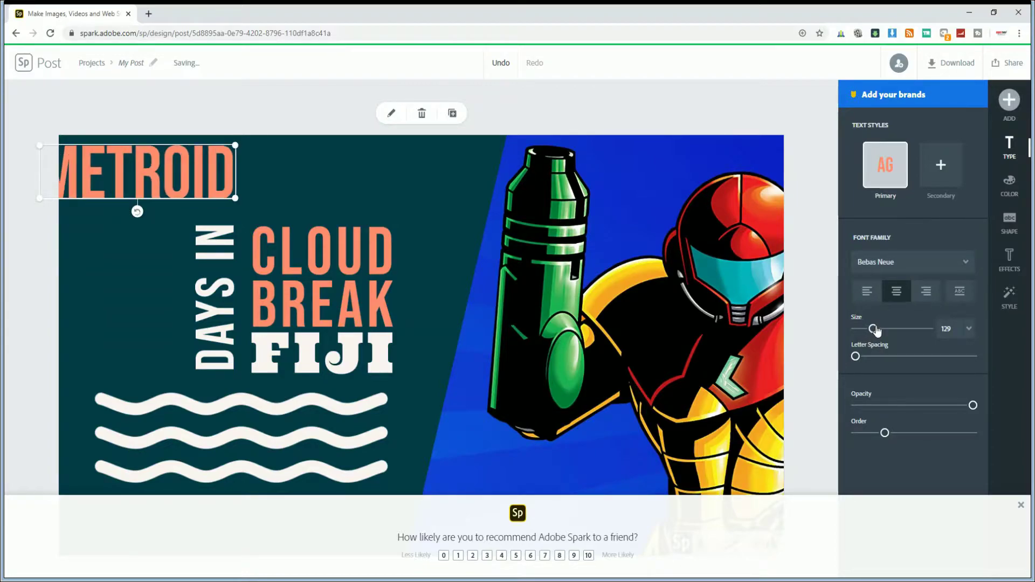
left_click(958, 323)
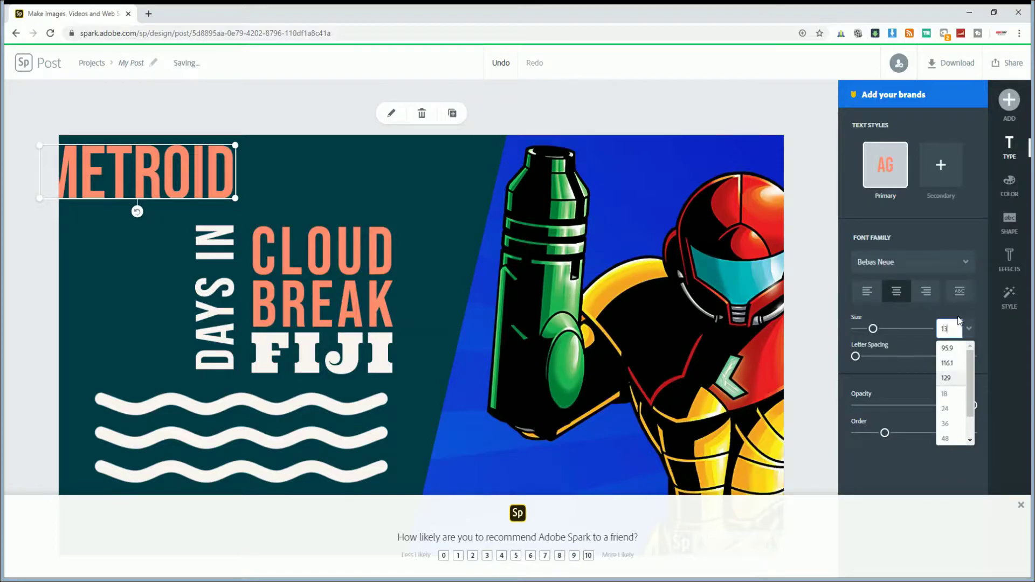
left_click_drag(167, 170, 203, 171)
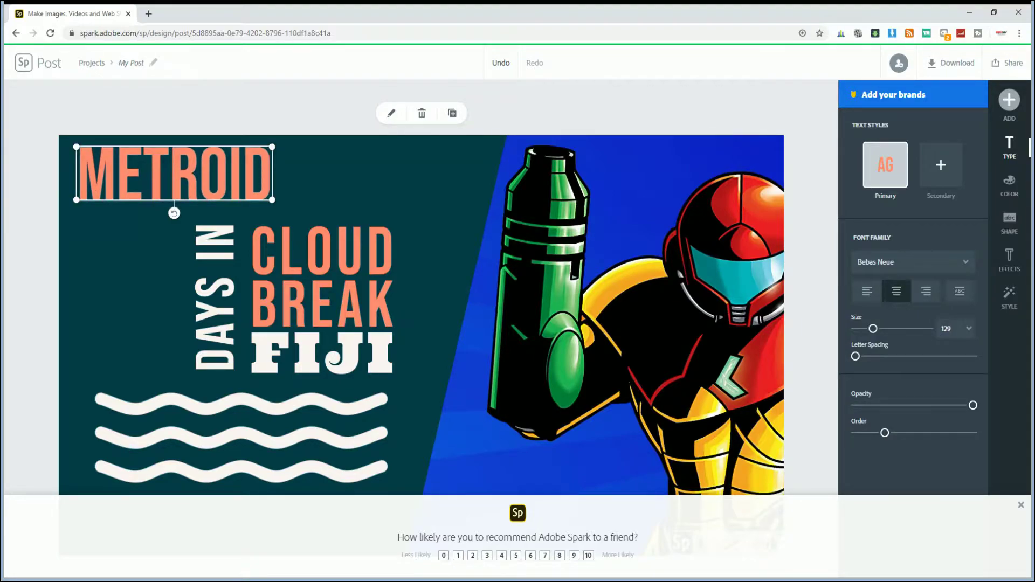
- Recolor the METROID text bright yellow from the full color palette
left_click(1010, 186)
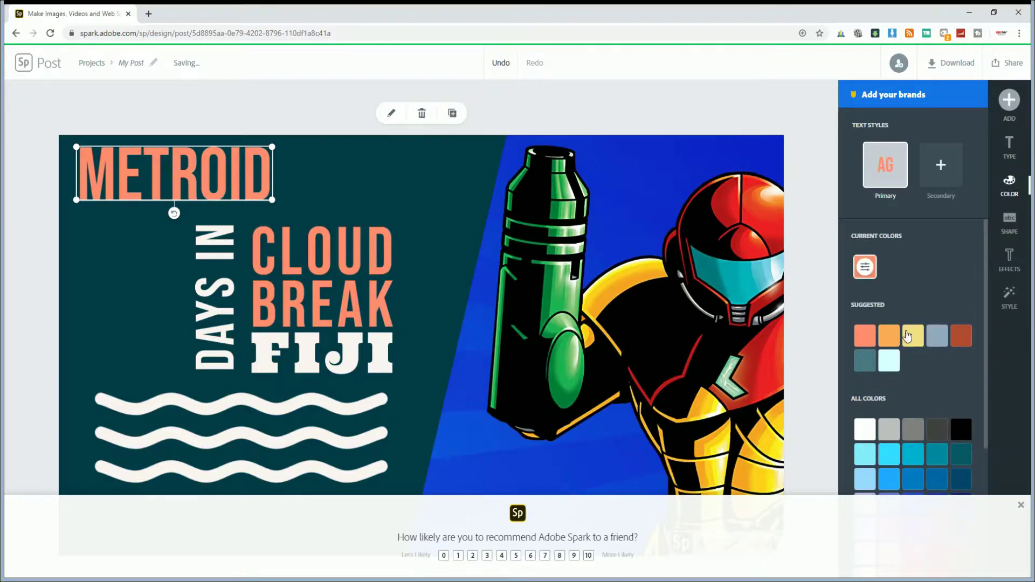
left_click(908, 336)
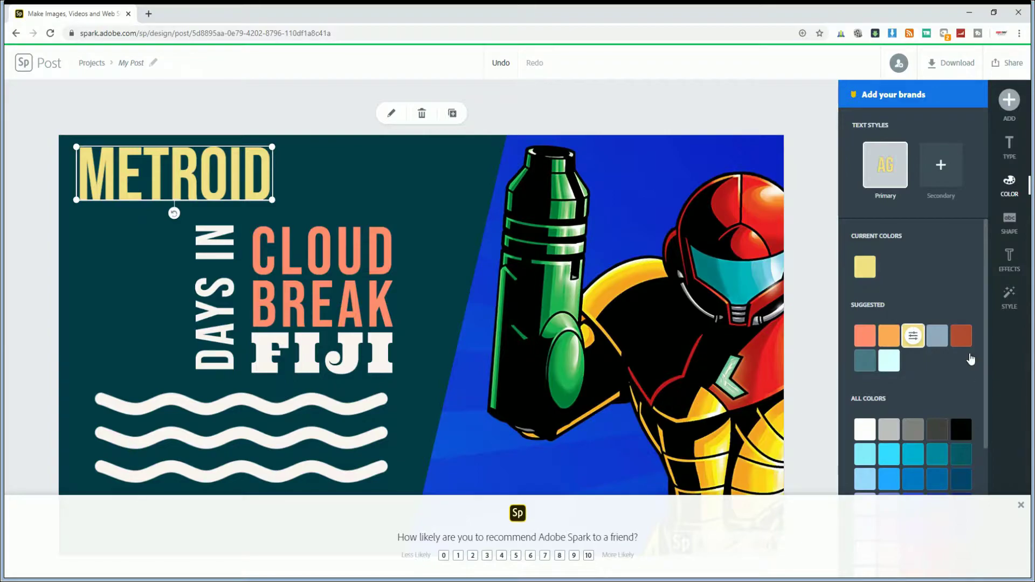
scroll(965, 367, "down", 1)
scroll(954, 377, "down", 3)
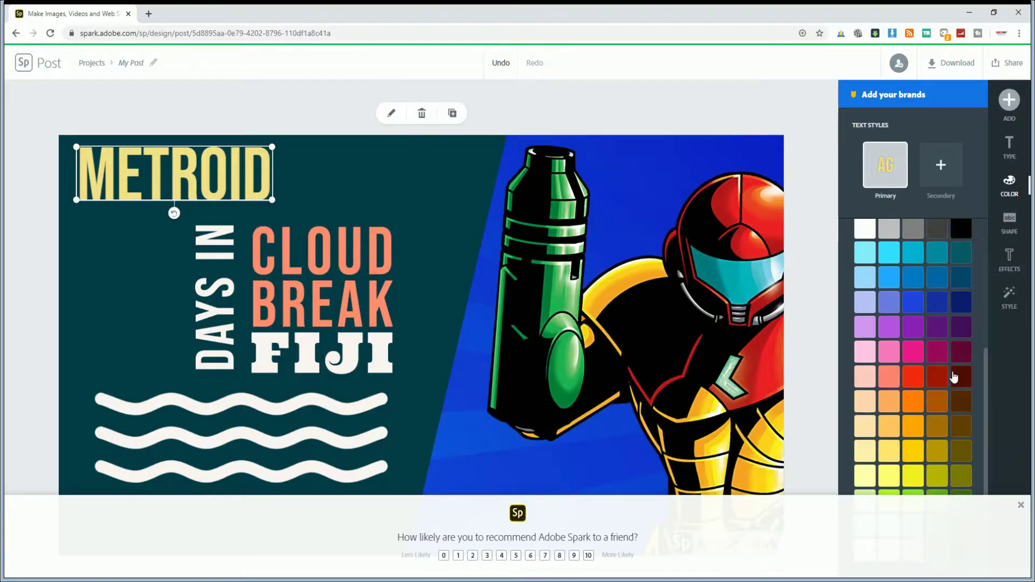
left_click(914, 453)
left_click(914, 453)
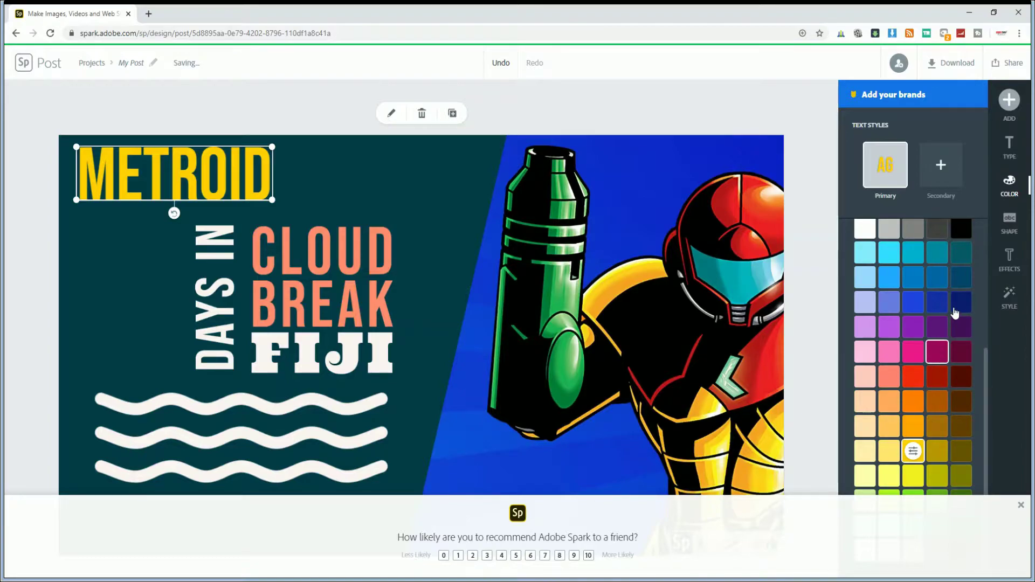
- Try the Shadow & Outline text effect on METROID and add a secondary text style to it
left_click(1012, 264)
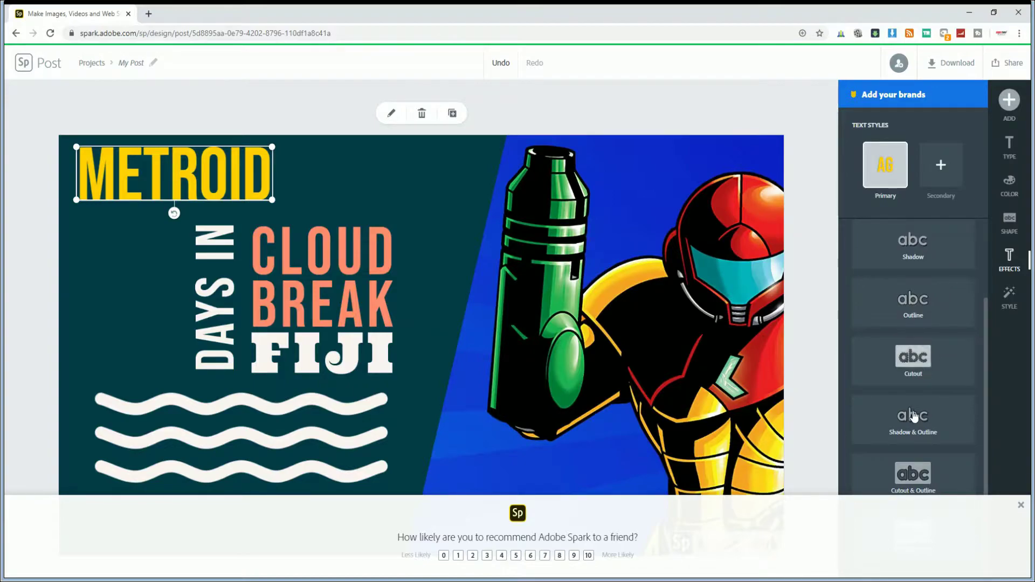
left_click(929, 406)
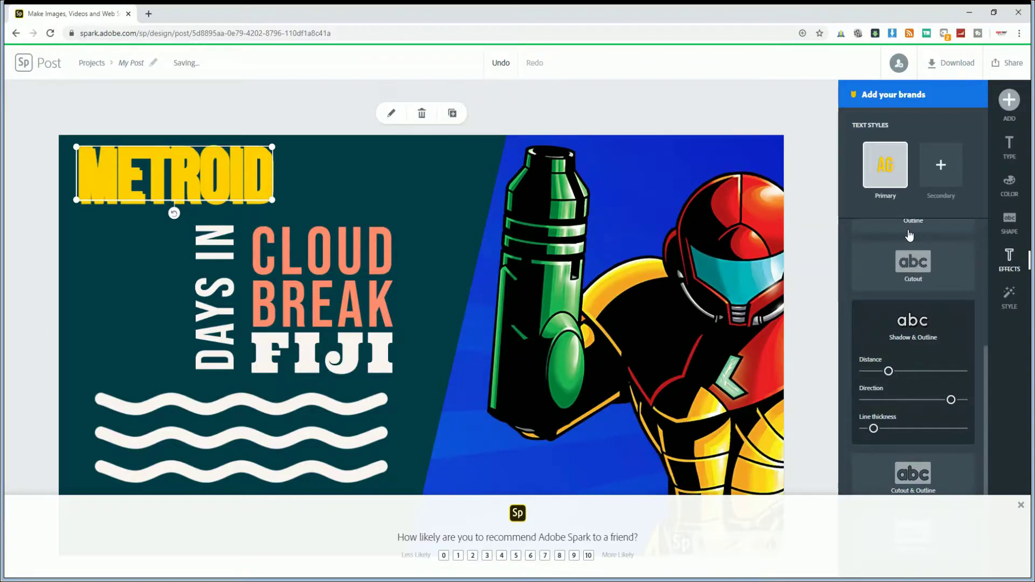
left_click(941, 170)
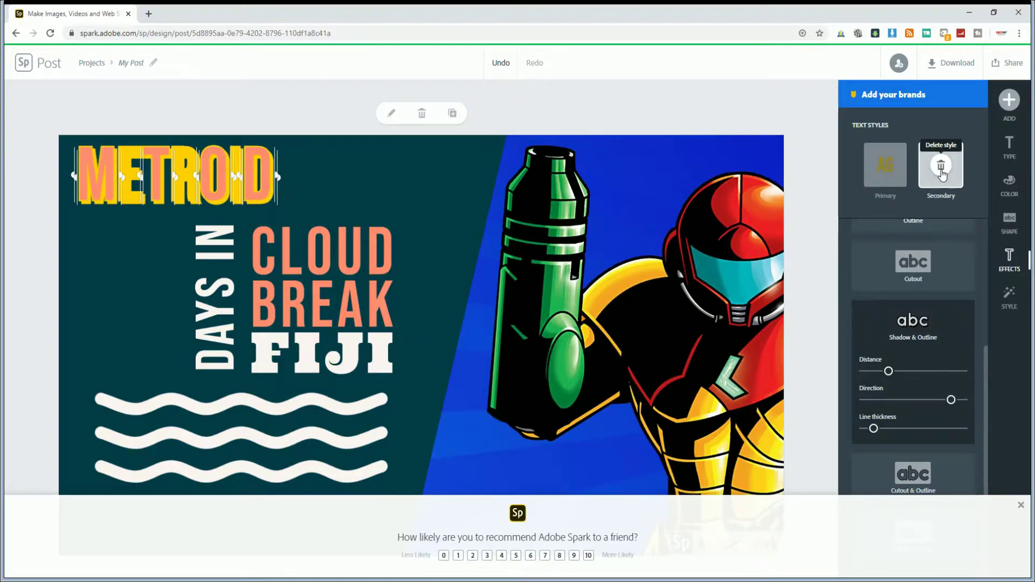
scroll(938, 302, "up", 4)
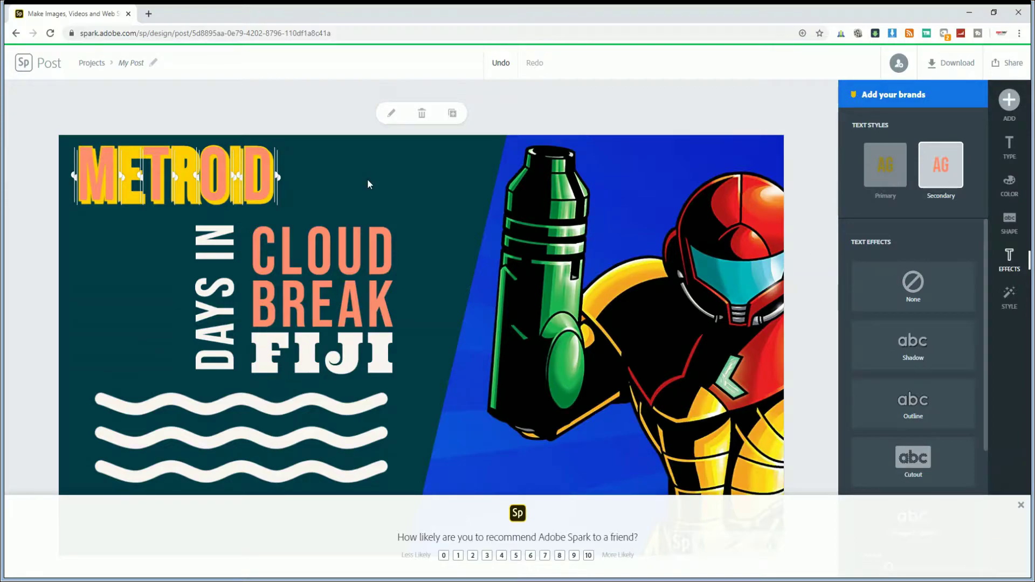
- Delete the secondary text style from the METROID text
left_click(170, 270)
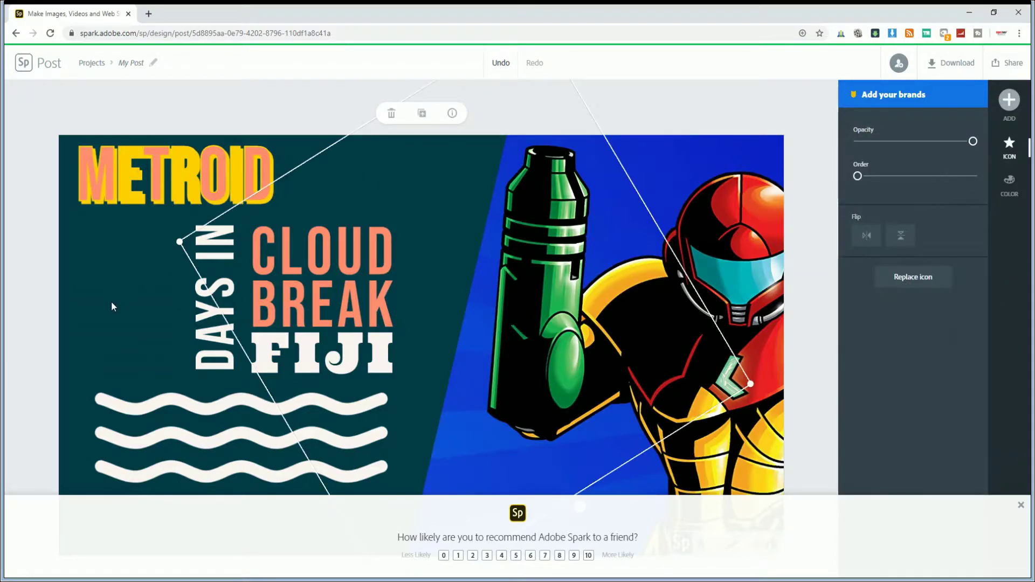
left_click(1009, 183)
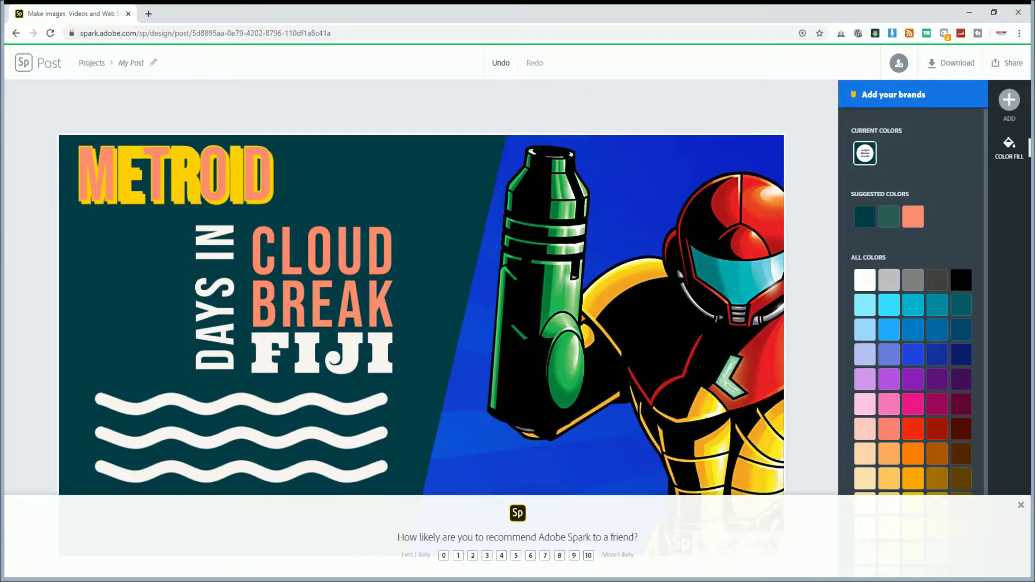
left_click(172, 175)
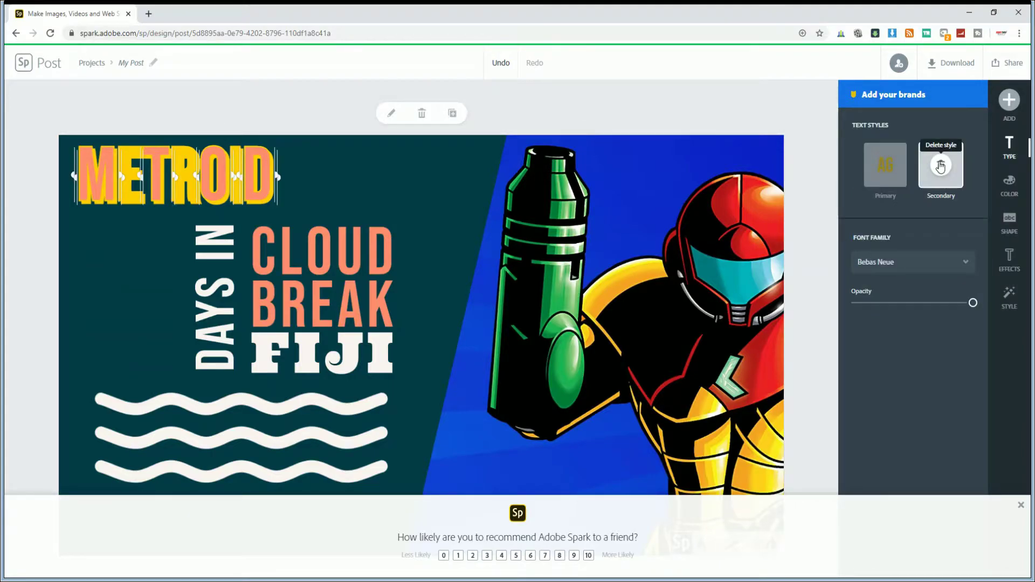
left_click(941, 166)
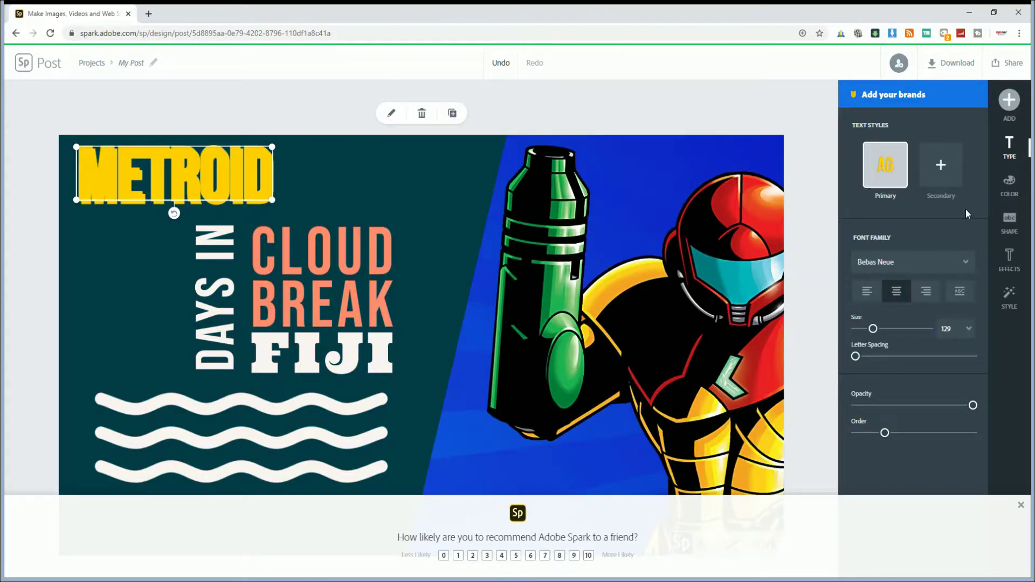
- Change the text effect of METROID to Outline
left_click(1010, 263)
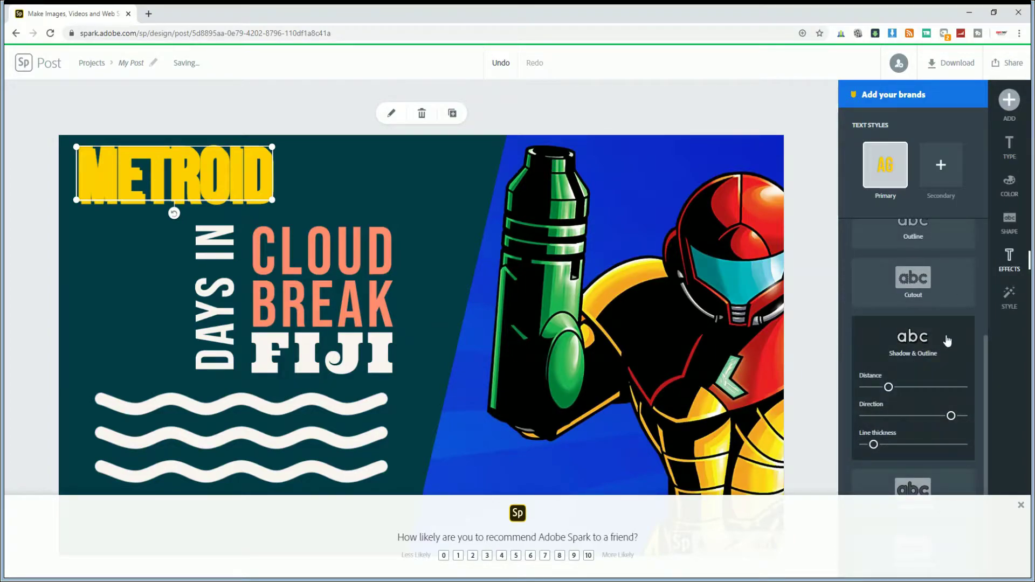
scroll(948, 341, "up", 1)
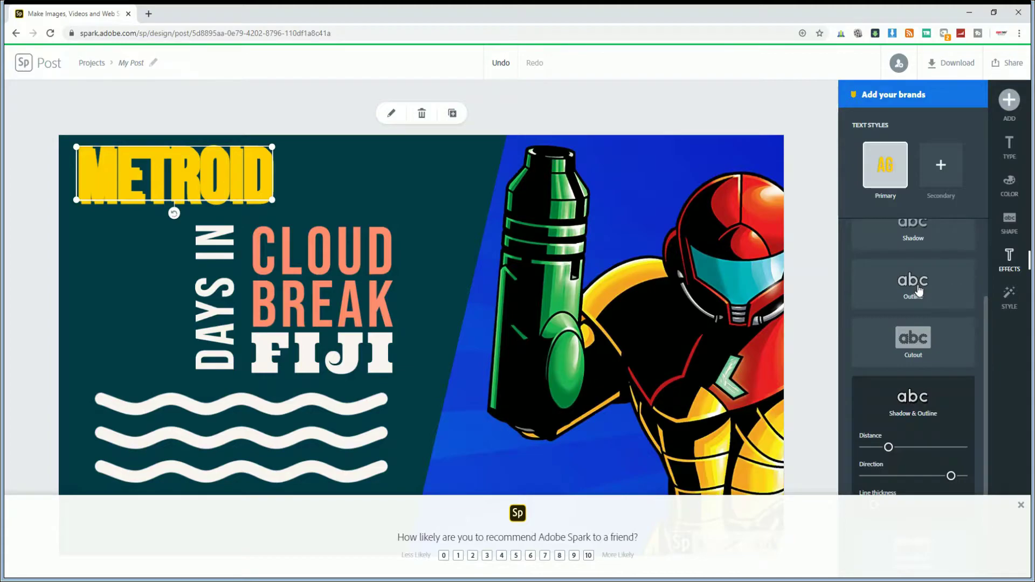
left_click(883, 284)
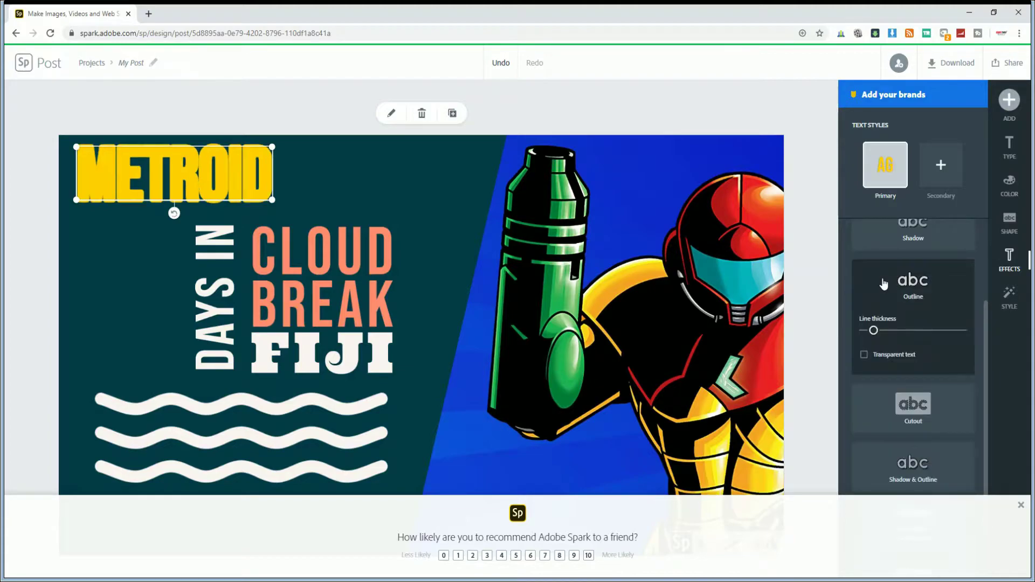
- Try the suggested yellow-and-green and yellow-and-dark-teal color pairs and plain black on the outlined METROID text
left_click(1013, 188)
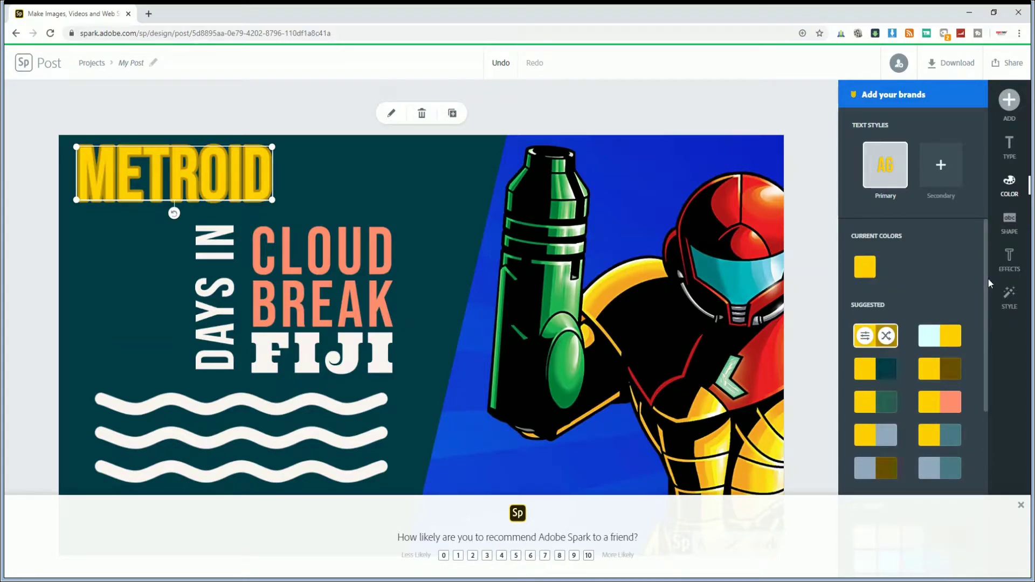
left_click_drag(988, 280, 986, 300)
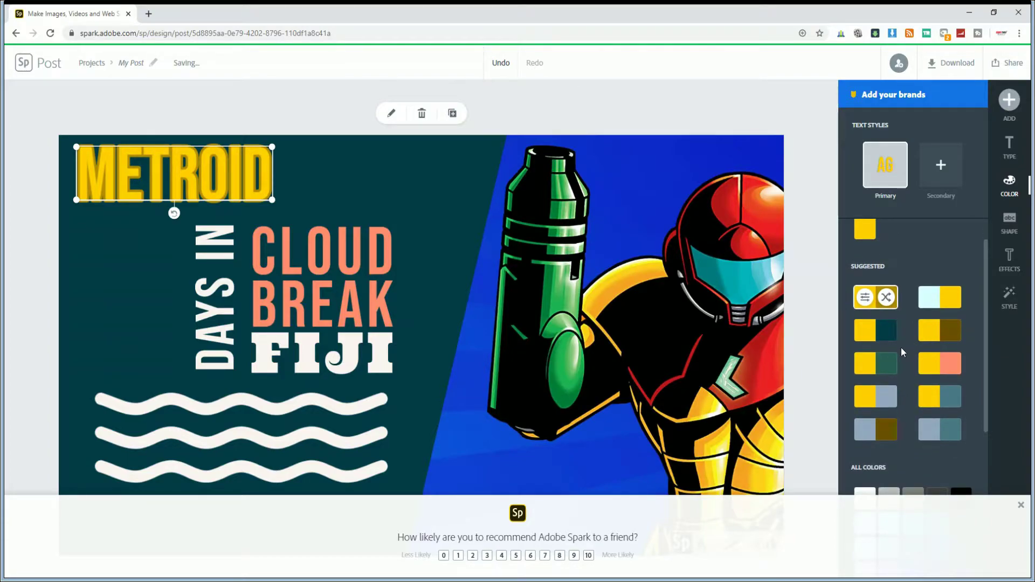
left_click(875, 367)
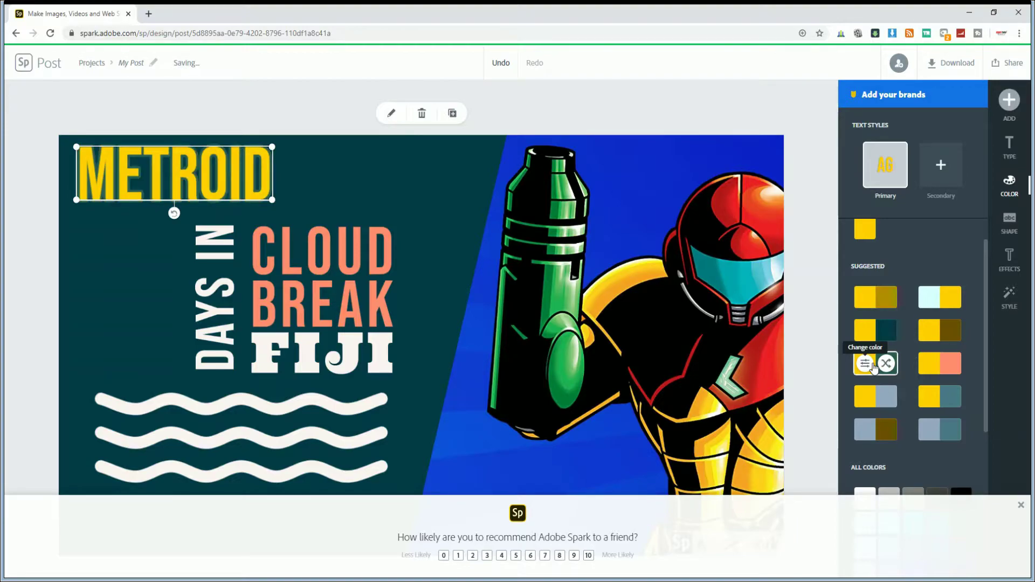
left_click(874, 338)
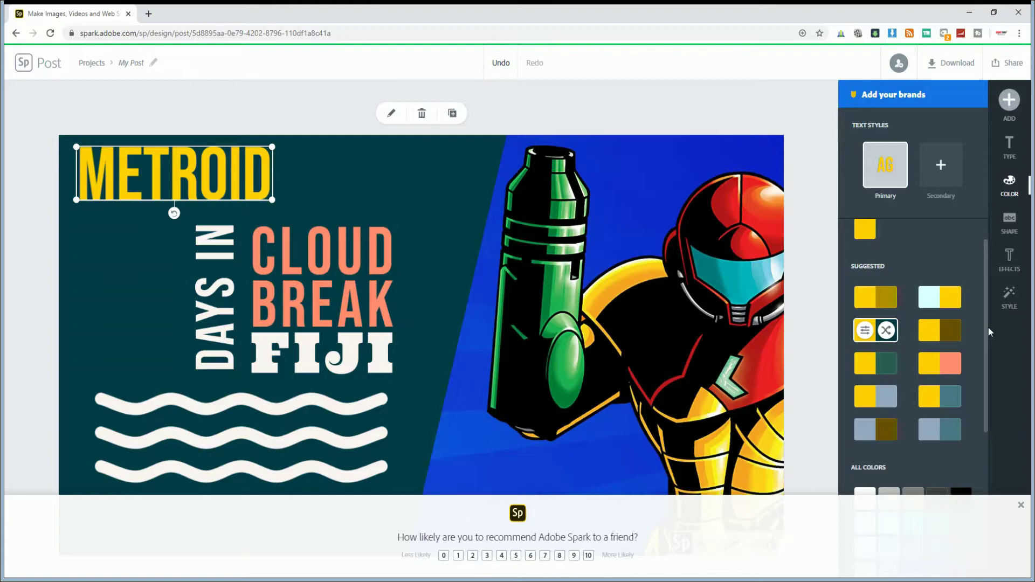
scroll(985, 364, "down", 3)
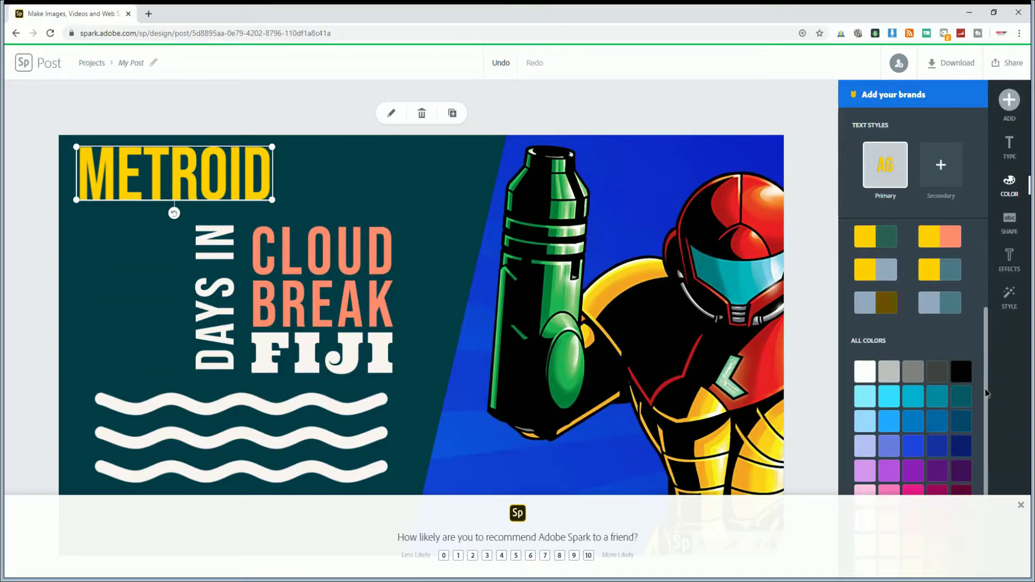
left_click(960, 372)
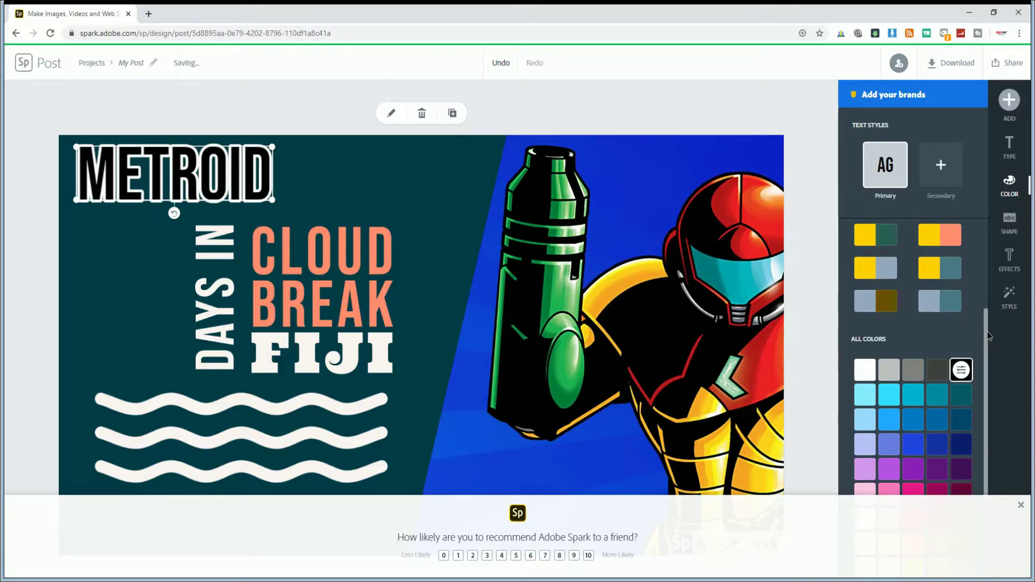
scroll(987, 319, "up", 1)
scroll(988, 316, "up", 2)
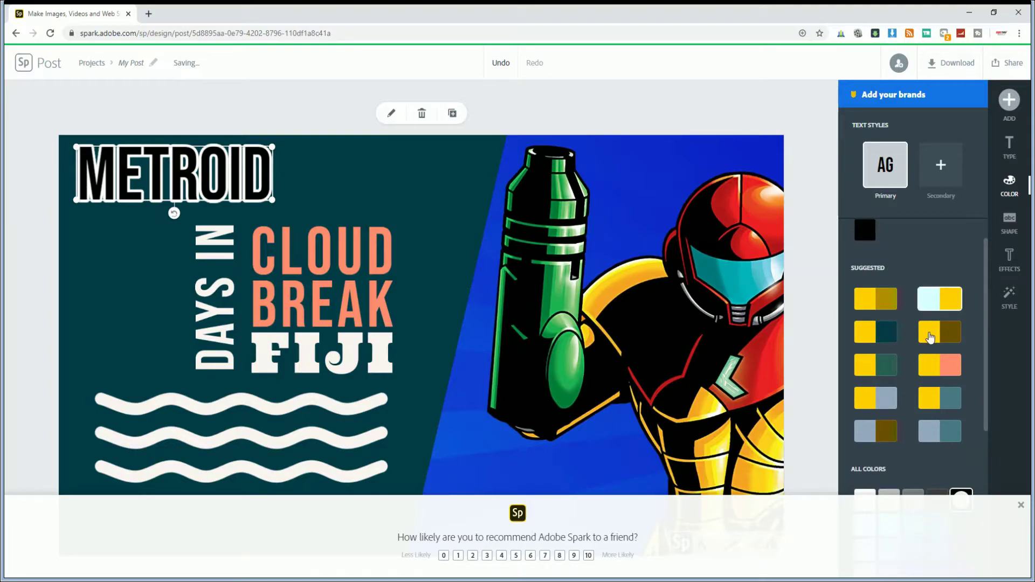
- Apply the suggested yellow and dark brown color pair to the outlined METROID text
left_click(930, 337)
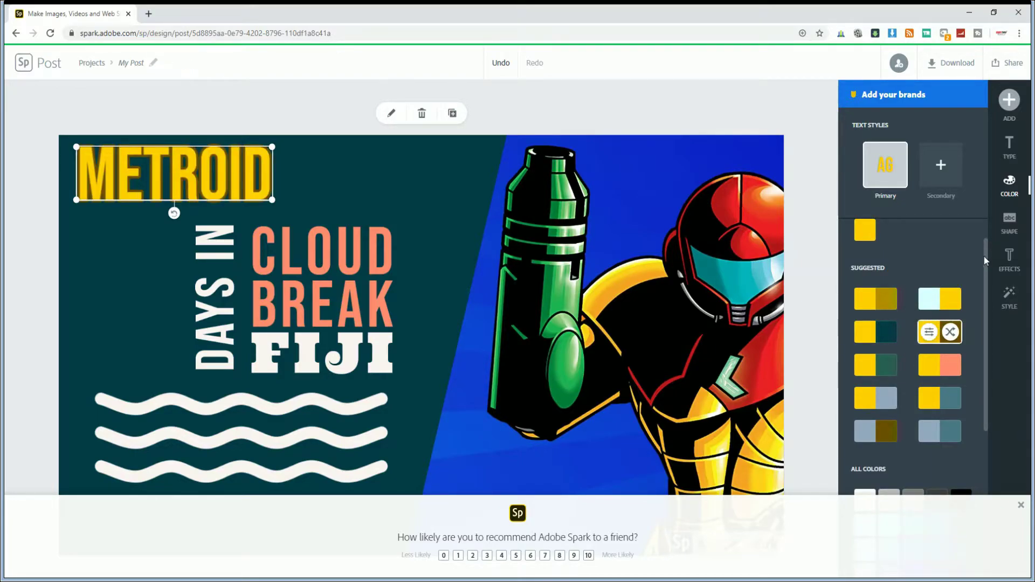
scroll(987, 275, "down", 2)
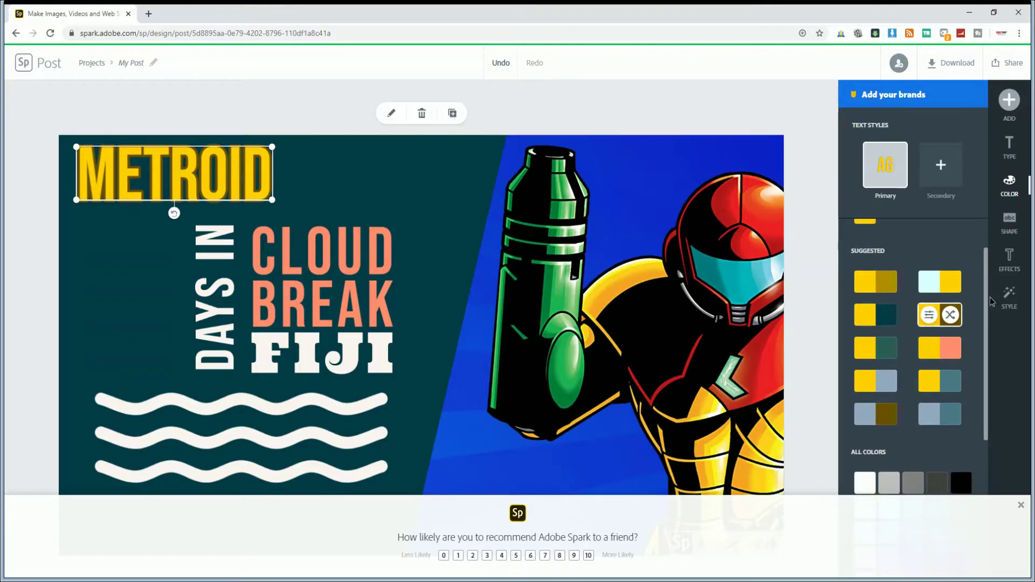
scroll(995, 322, "down", 2)
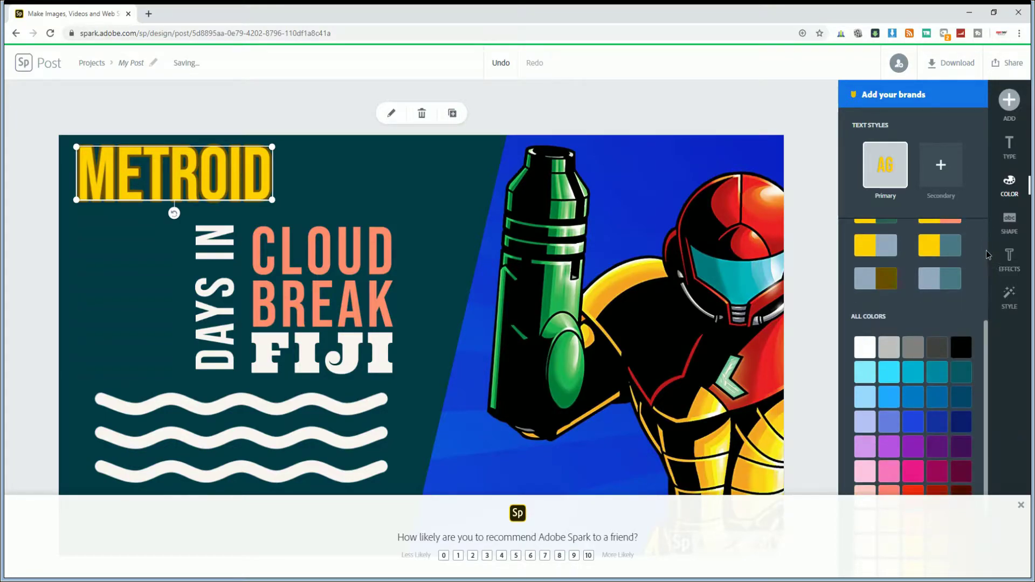
scroll(911, 302, "up", 3)
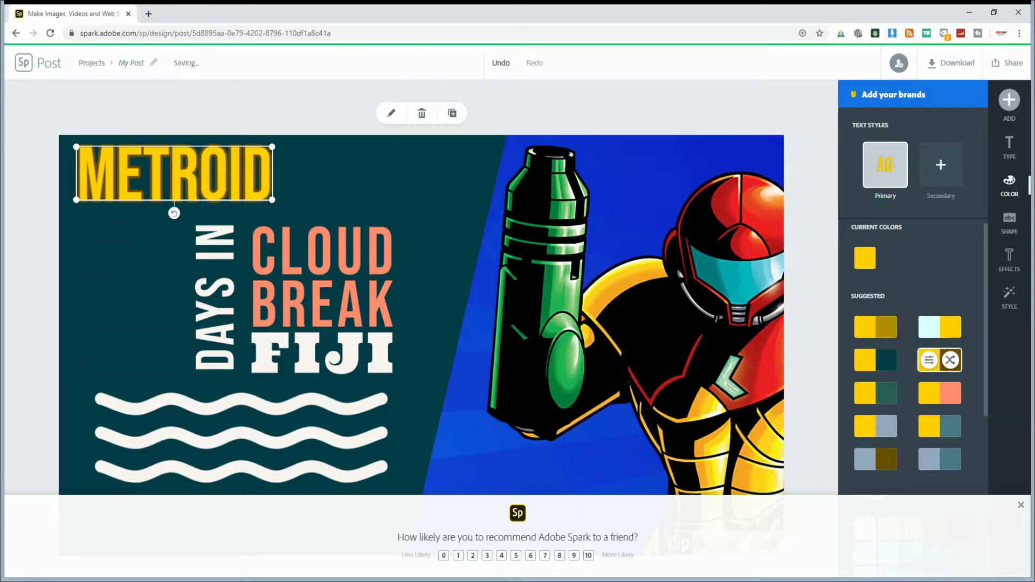
- Replace the vertical text "DAYS IN" with "READY FOR" and place it left of CLOUD BREAK FIJI, between METROID and the wavy lines
left_click(214, 297)
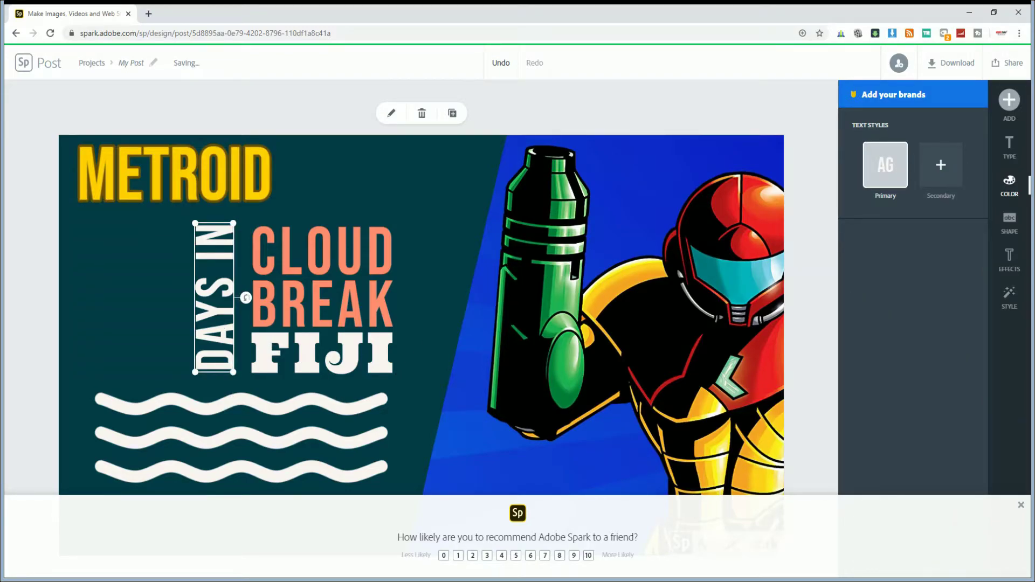
left_click(218, 312)
left_click_drag(458, 281, 365, 280)
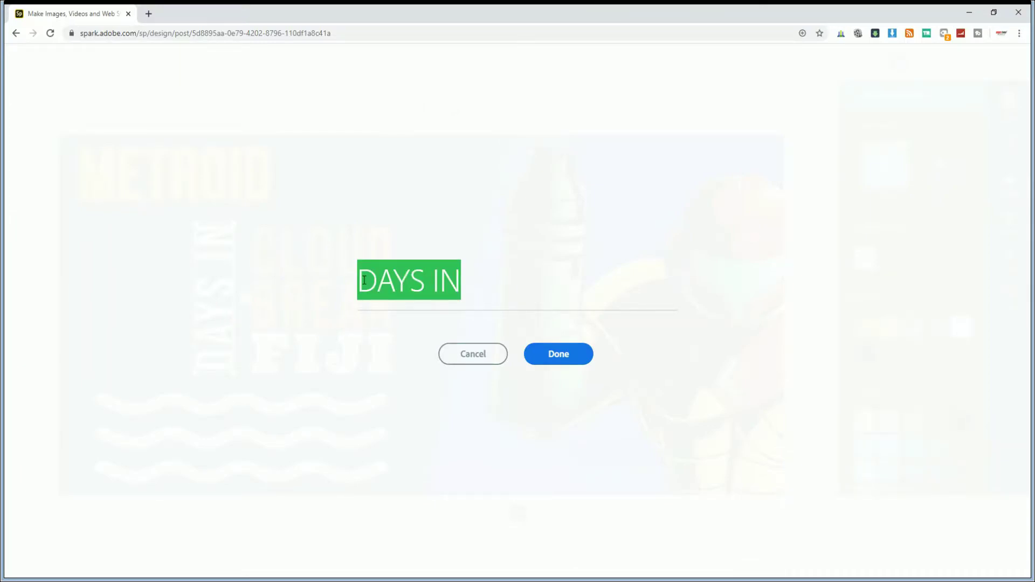
type("RE")
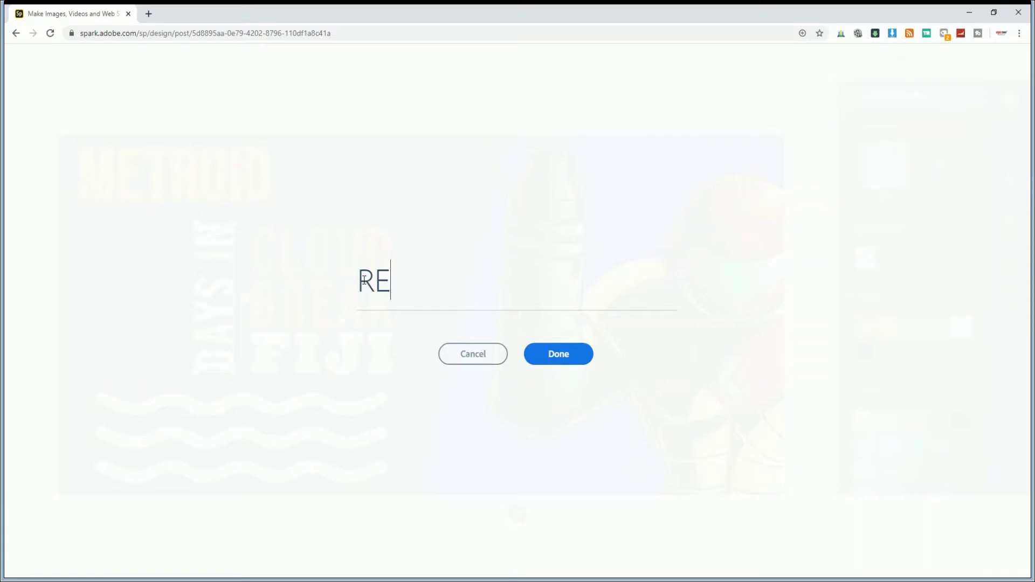
type("ADY FOR")
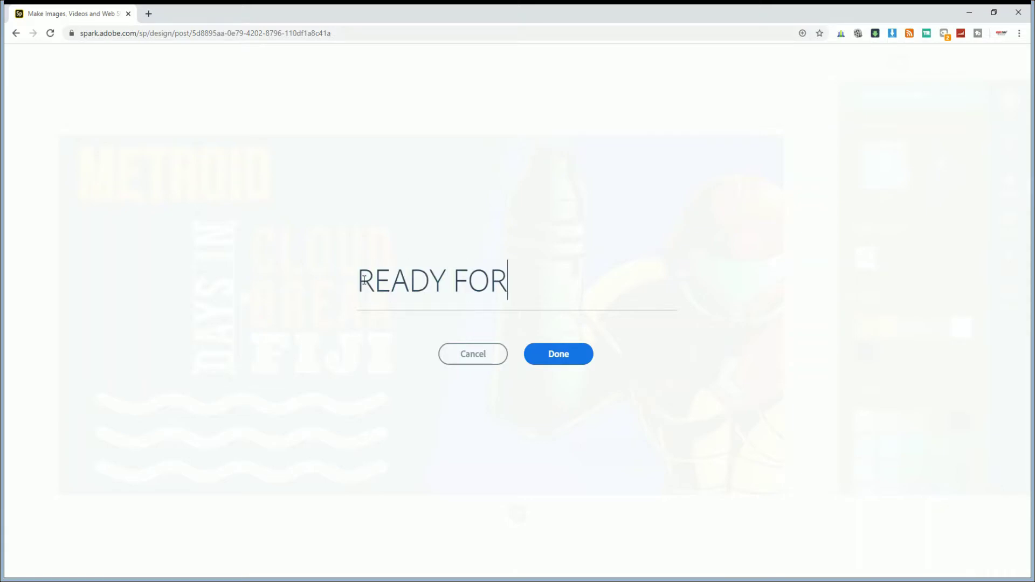
left_click(572, 362)
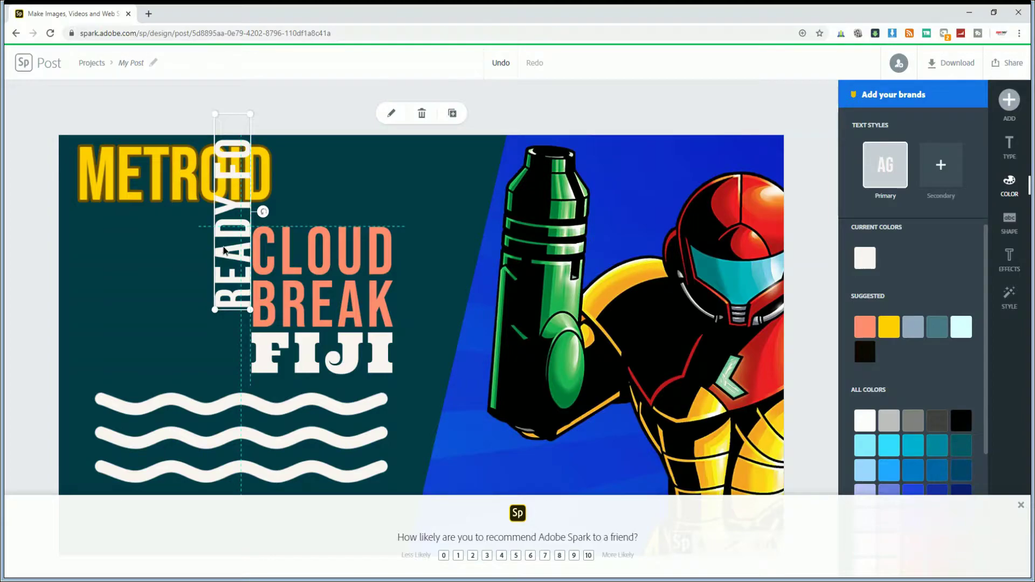
left_click_drag(221, 272, 212, 294)
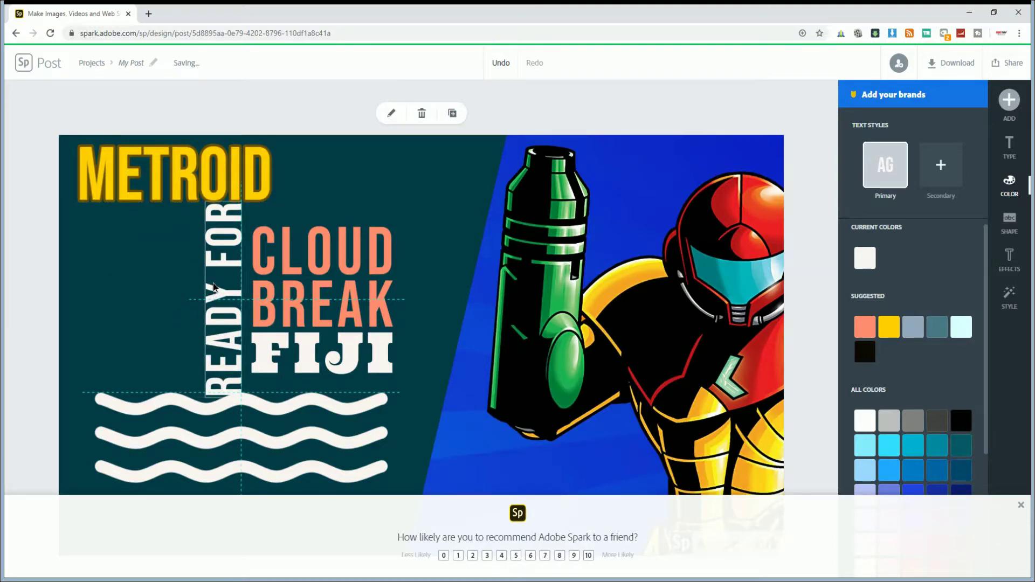
- Shrink the vertical READY FOR text to the height of the CLOUD BREAK FIJI block and align it alongside
left_click_drag(214, 287, 216, 279)
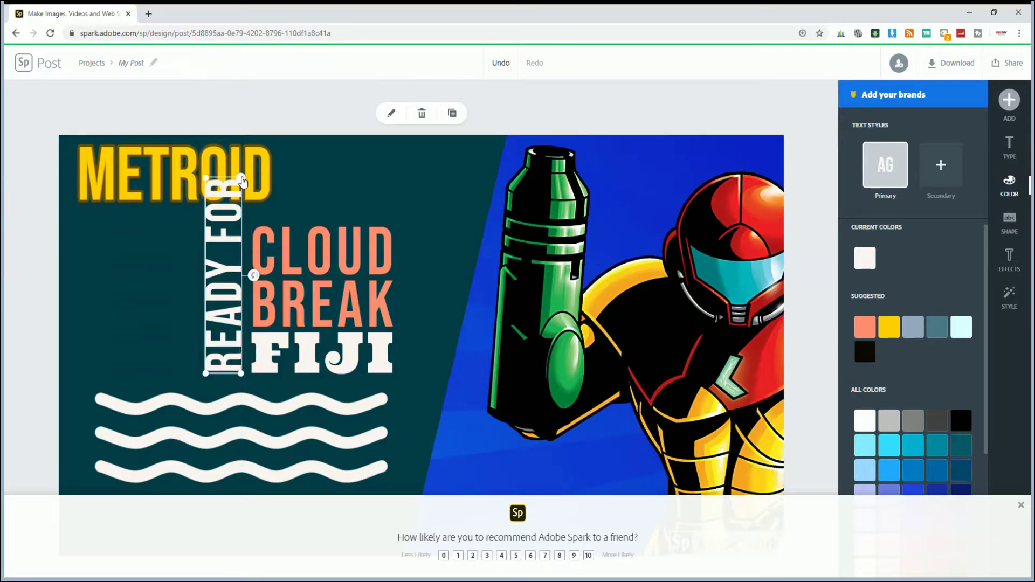
left_click_drag(243, 181, 234, 223)
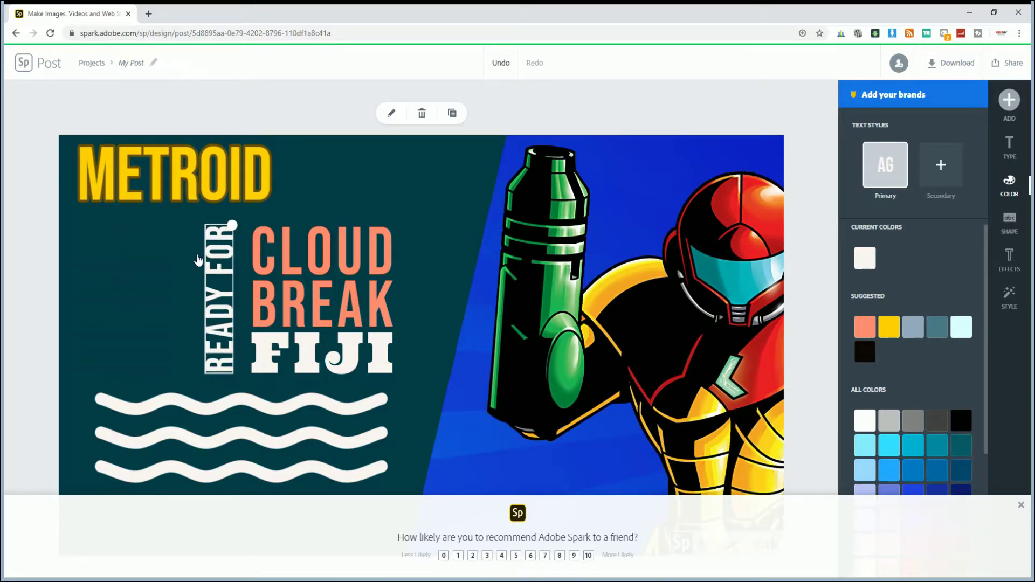
left_click(157, 280)
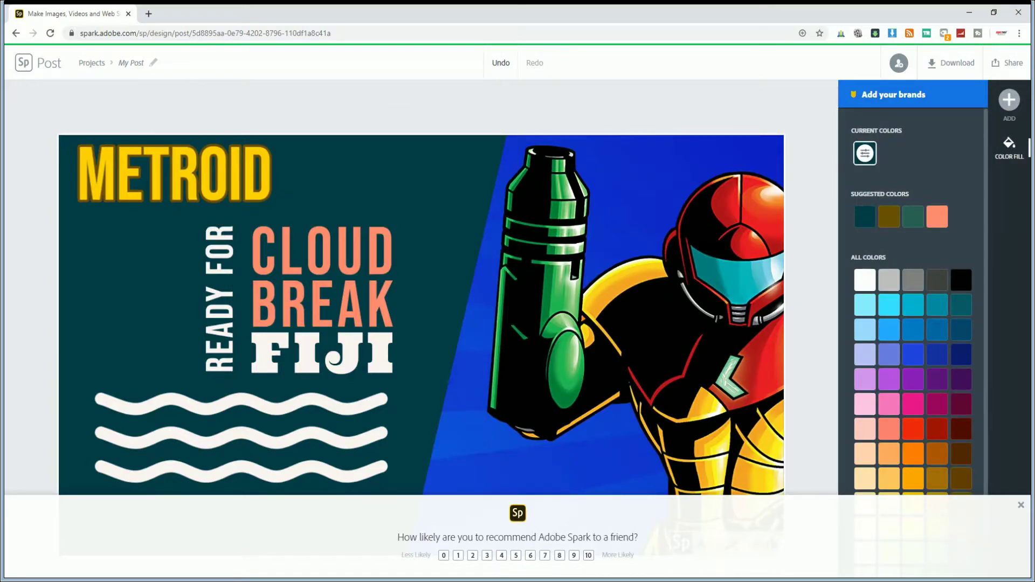
- Replace the CLOUD BREAK FIJI text with "The NEW GAME", one word per line
double_click(325, 286)
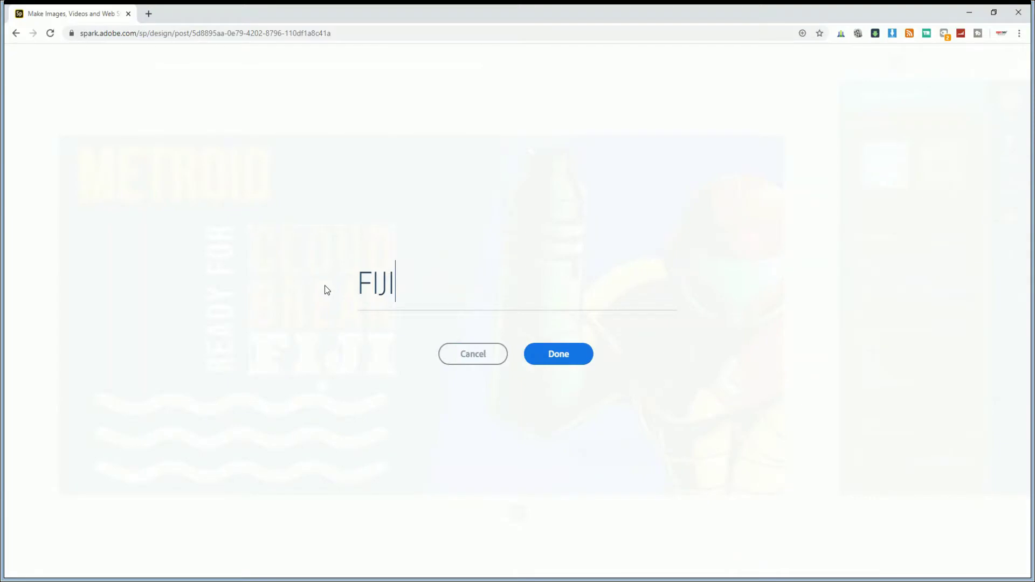
key("BackSpace")
key("BackSpace")
key("BackSpace")
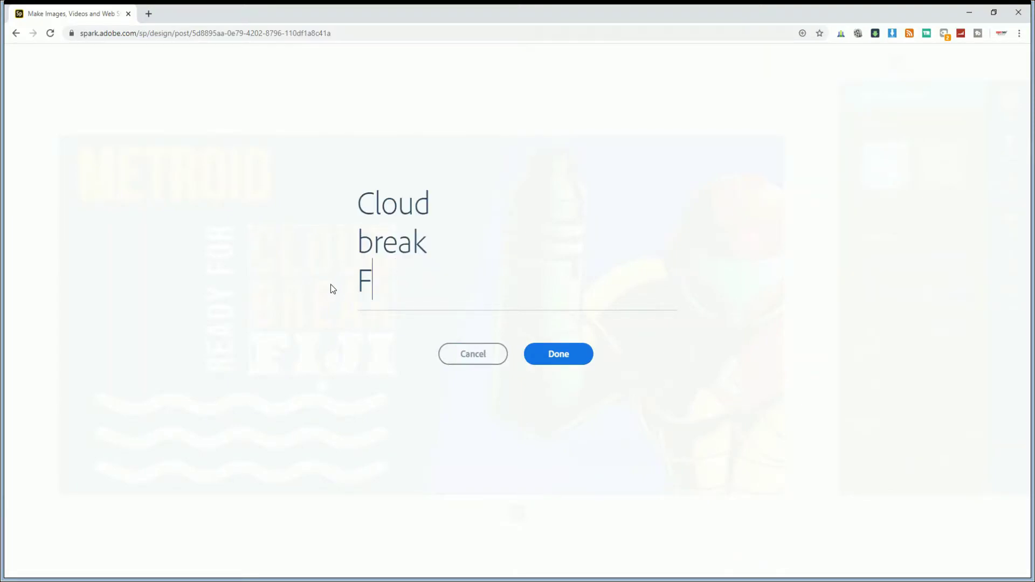
key("BackSpace")
key("BackSpace")
key("BackSpace")
key("BackSpace")
key("BackSpace")
key("BackSpace")
key("BackSpace")
key("BackSpace")
key("BackSpace")
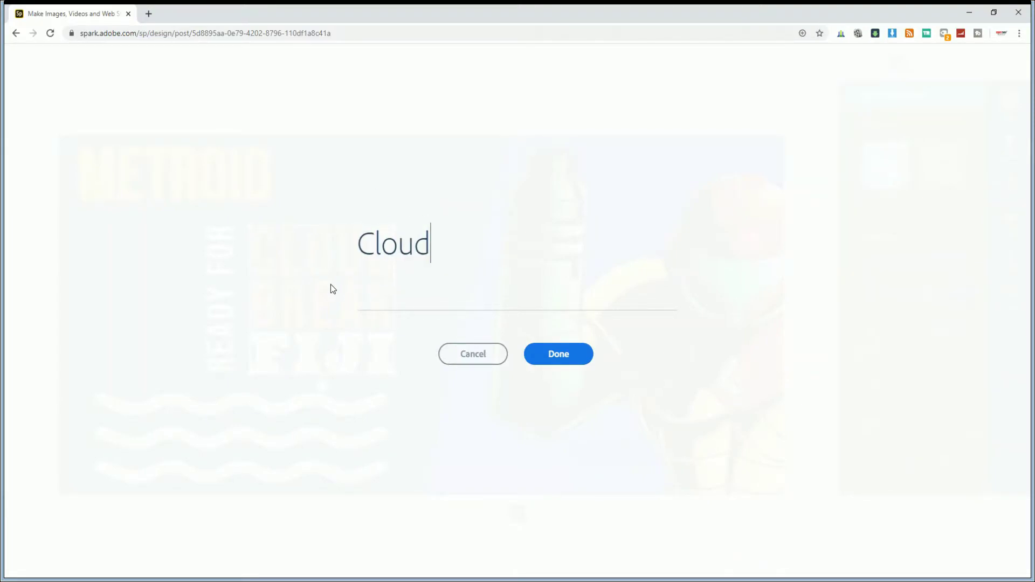
key("BackSpace")
key("BackSpace")
key("BackSpace")
key("BackSpace")
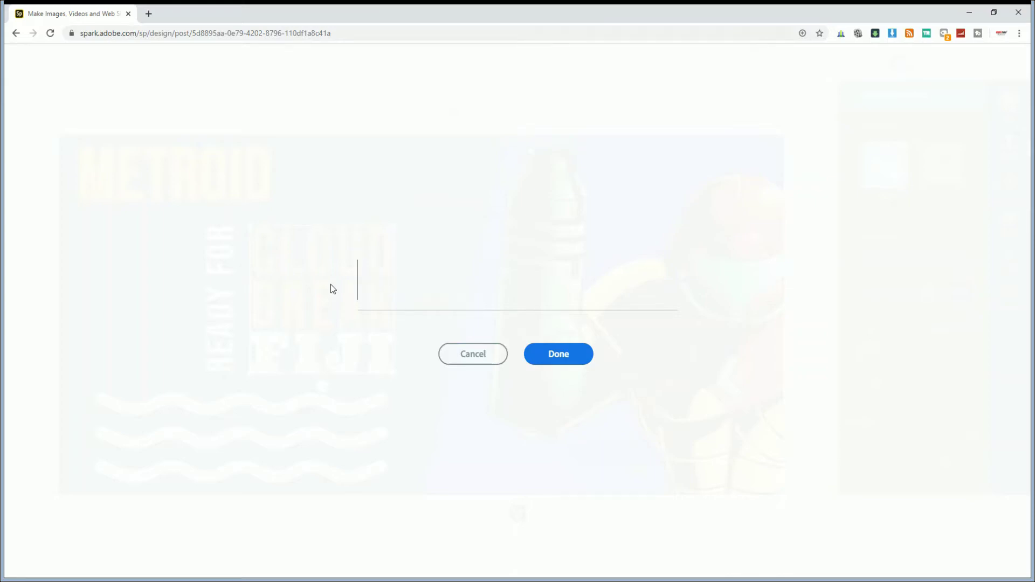
type("The")
key("Return")
type("NEW")
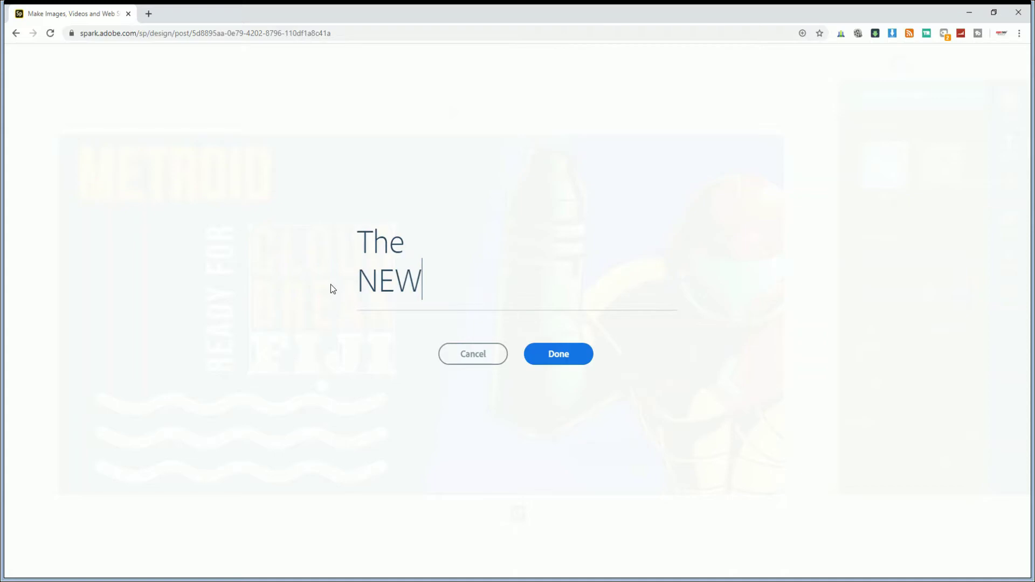
key("Return")
type("GAME")
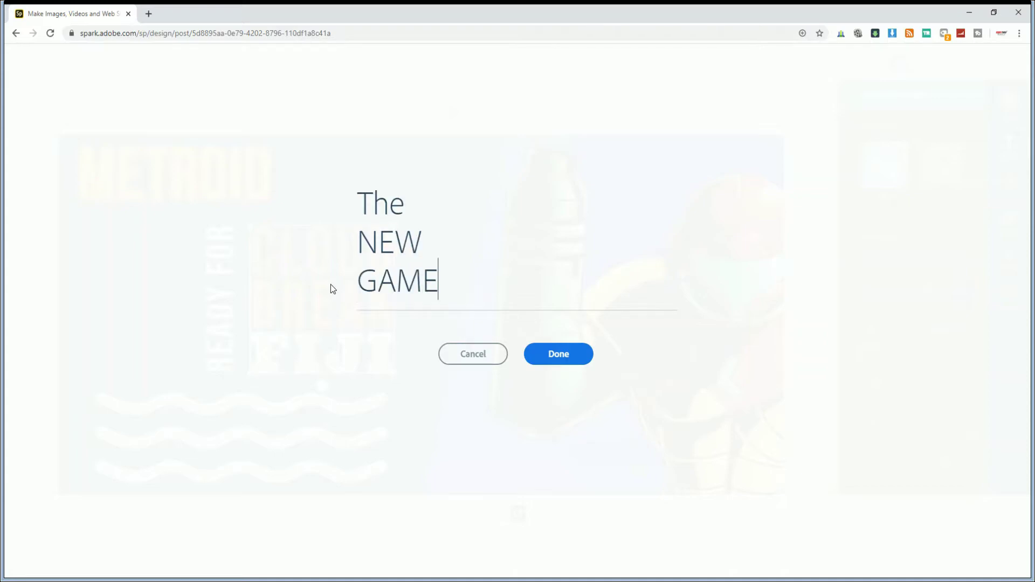
left_click(559, 354)
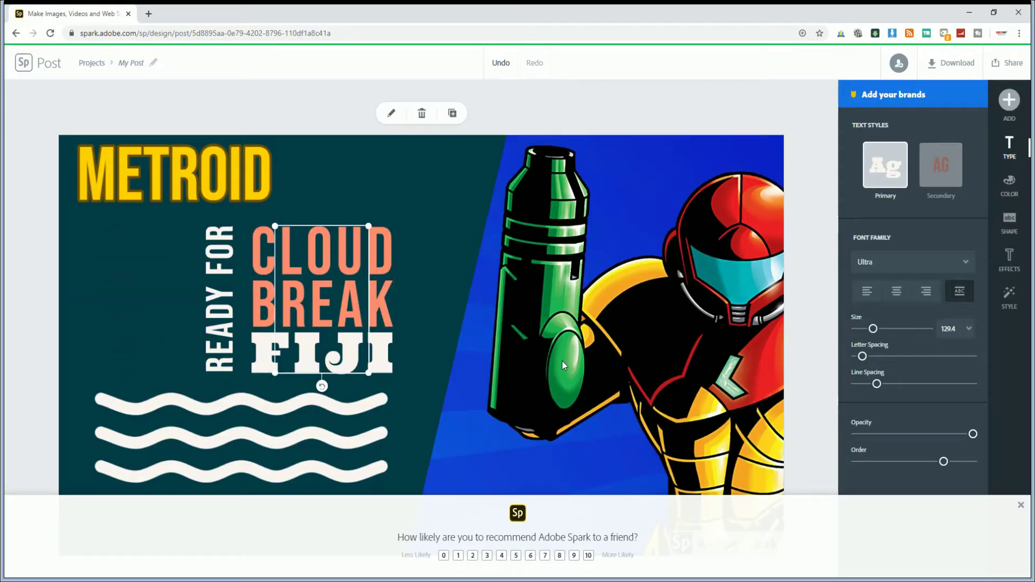
- Resize THE NEW GAME text to match the height of READY FOR and place it directly to its right
left_click_drag(369, 378, 383, 385)
left_click_drag(328, 344, 339, 371)
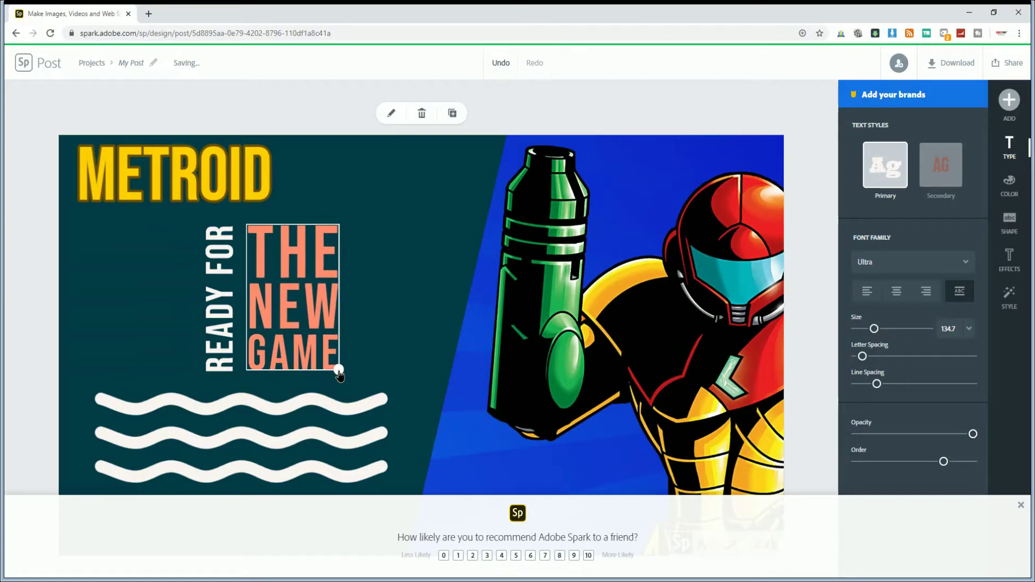
left_click(401, 340)
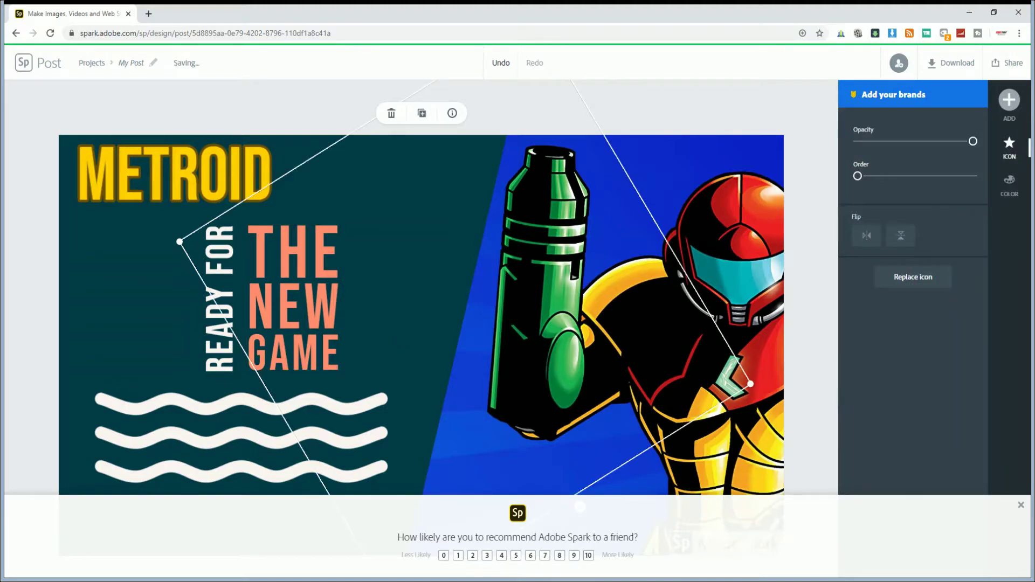
- Replace the wavy lines with an outlined controller icon found by searching "game", and fit it beneath the text at matching width
left_click(241, 437)
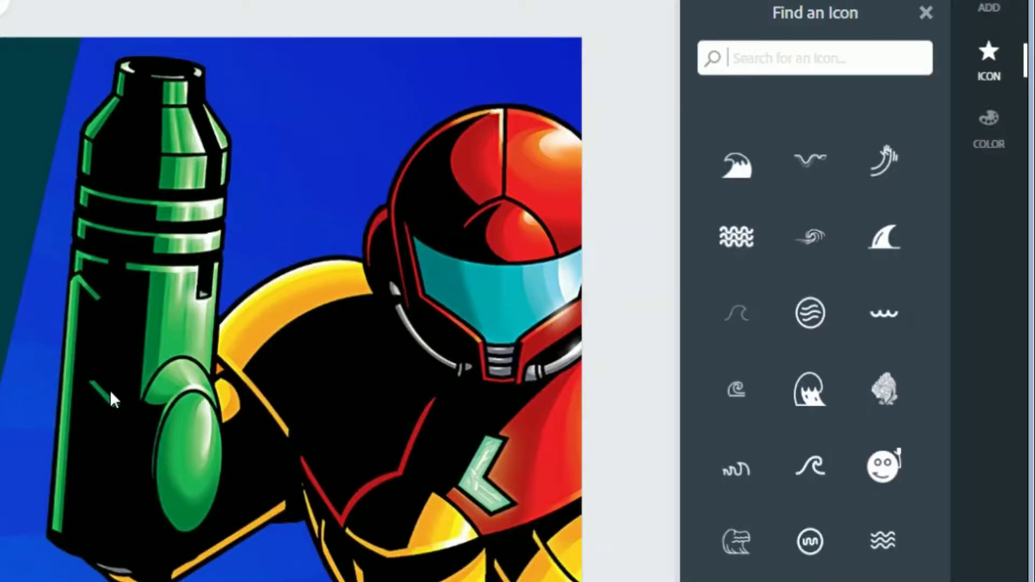
type("game")
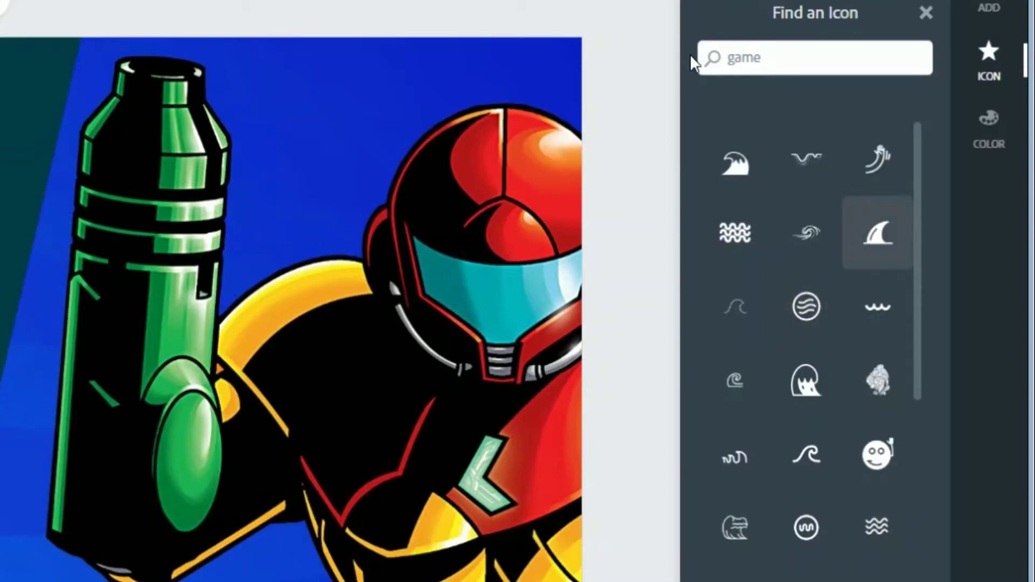
left_click(713, 57)
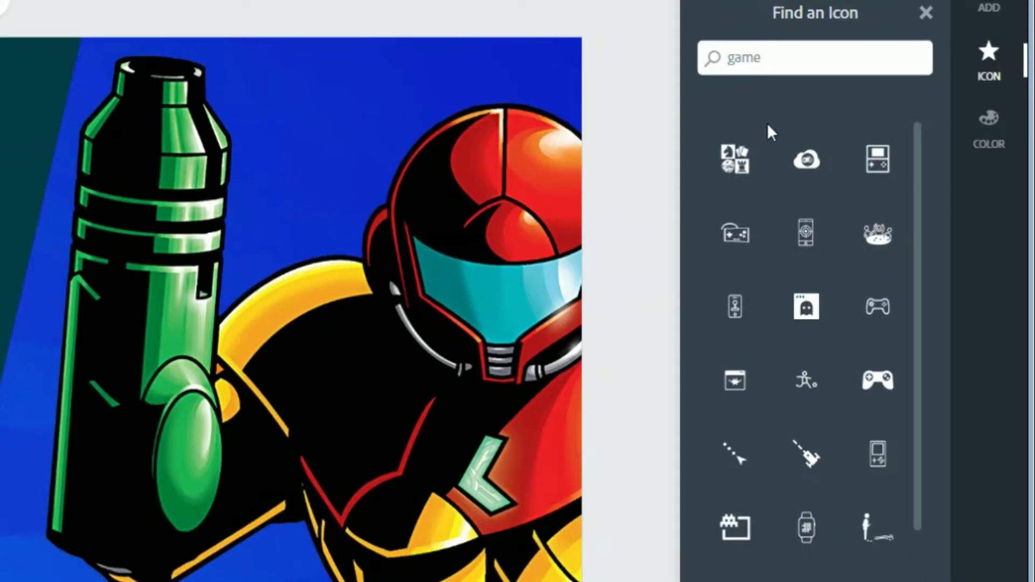
left_click(878, 323)
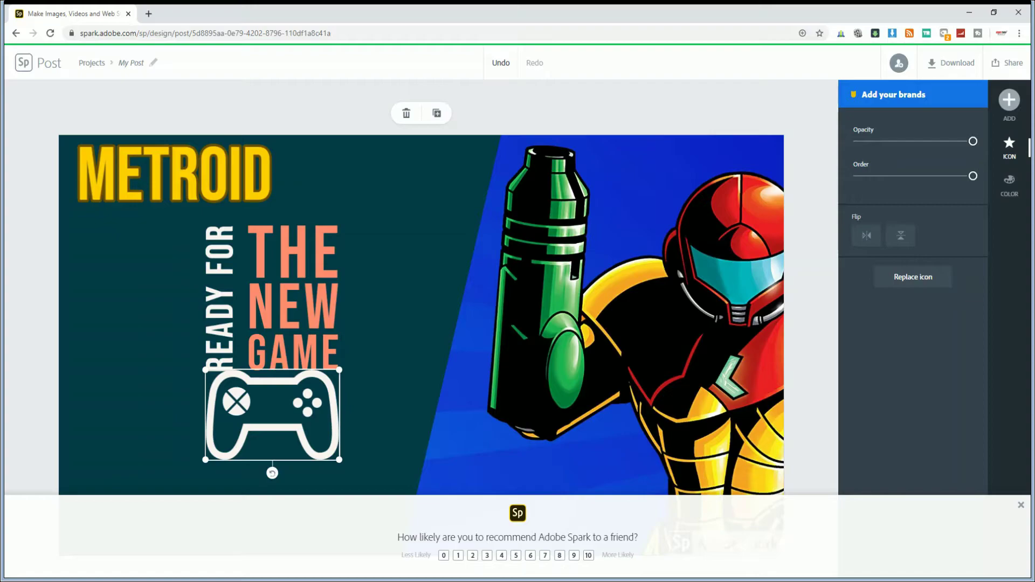
left_click_drag(273, 394, 273, 398)
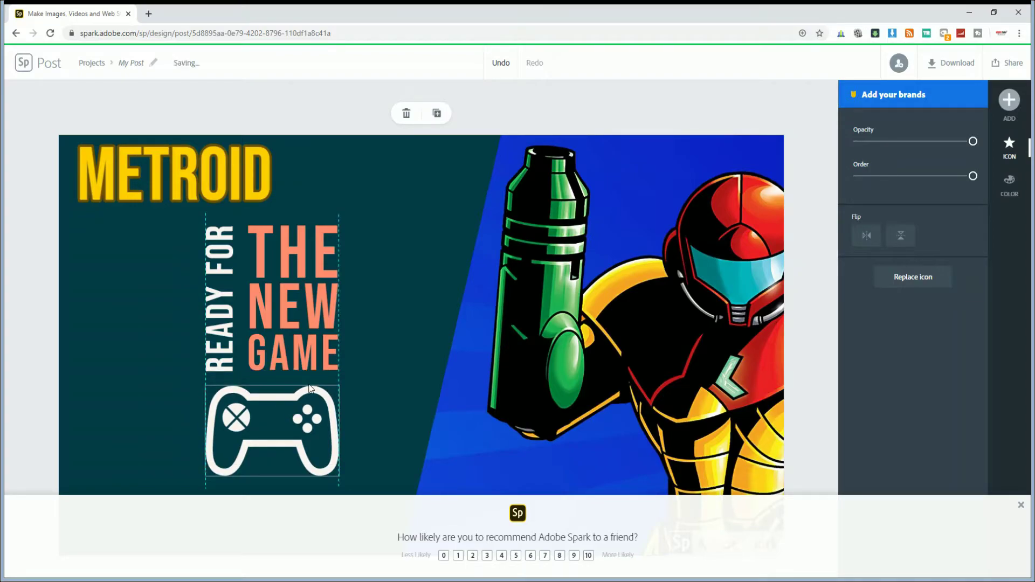
left_click(393, 367)
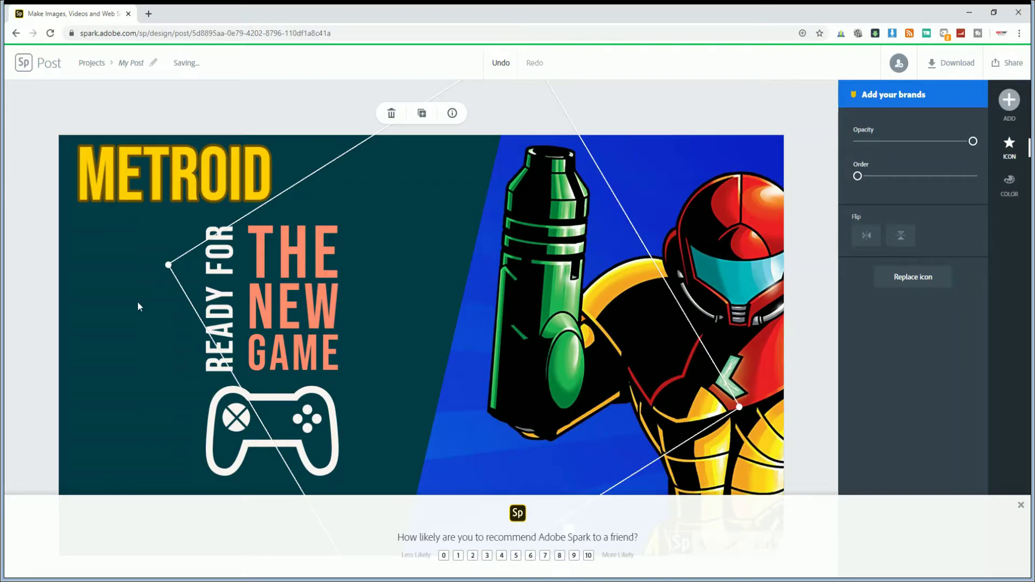
- Set the METROID text size to 160 and move it so its right edge lines up with THE NEW GAME
left_click(157, 186)
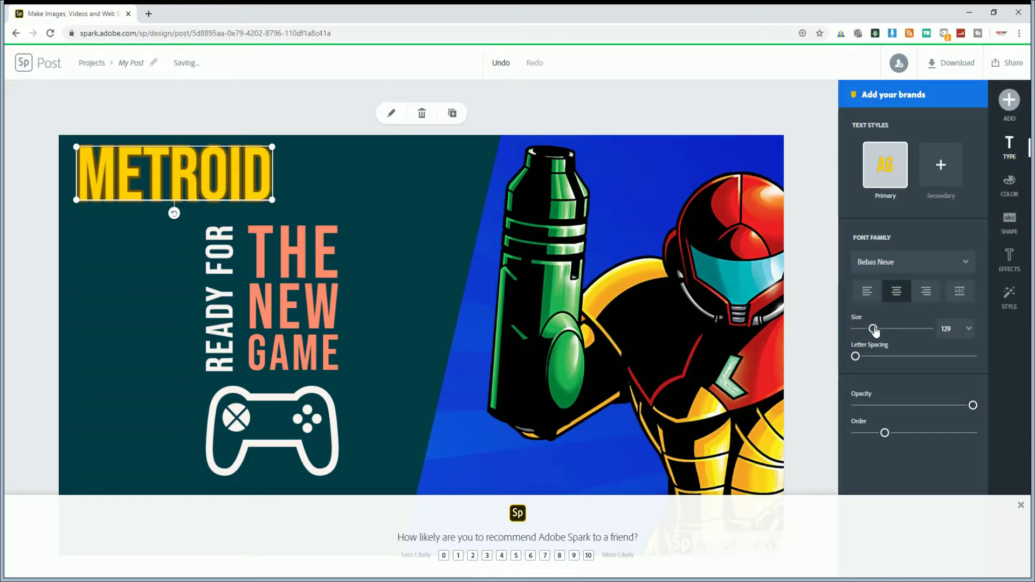
left_click(958, 325)
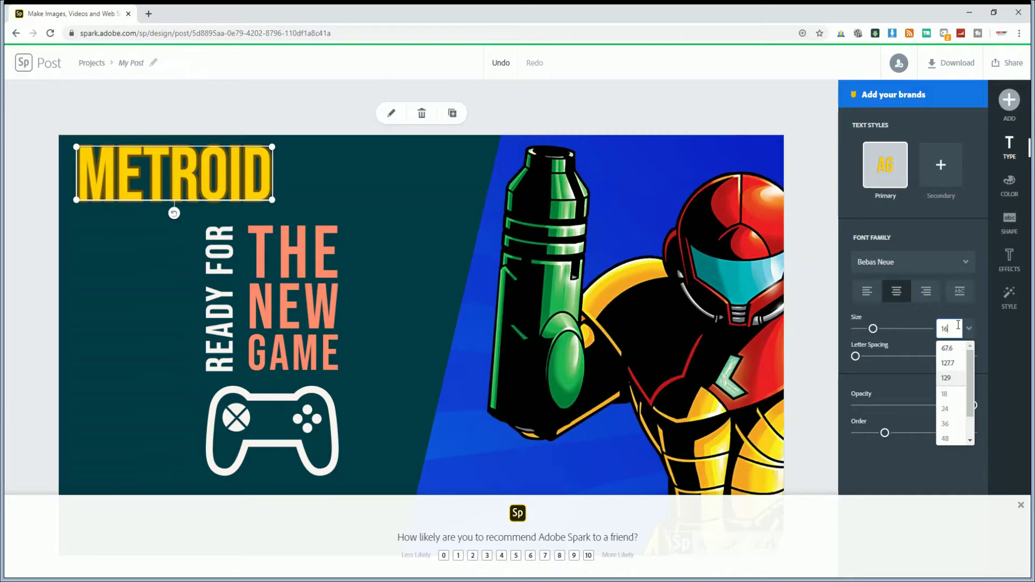
left_click(956, 323)
type("160")
key("Return")
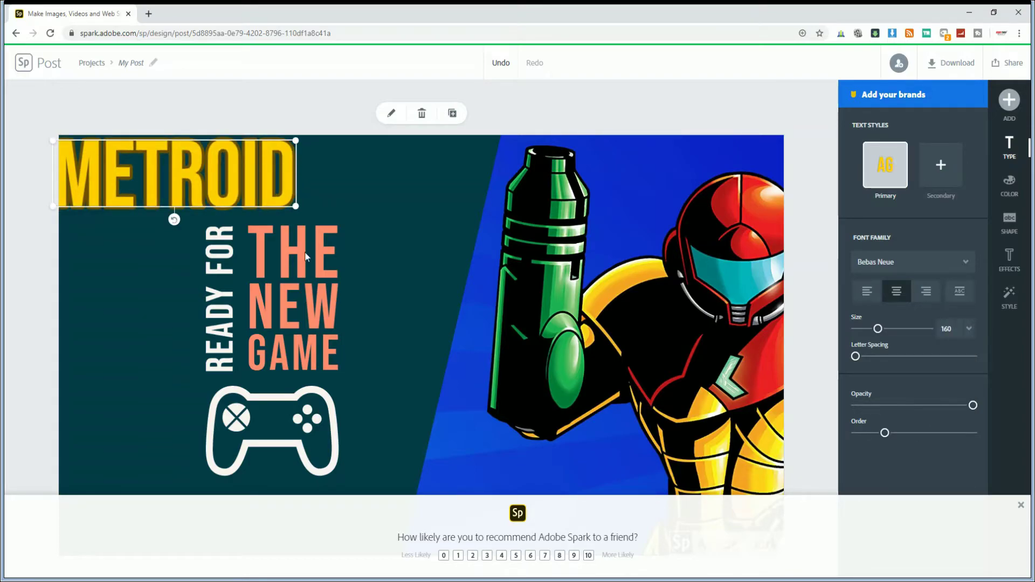
left_click_drag(228, 174, 267, 179)
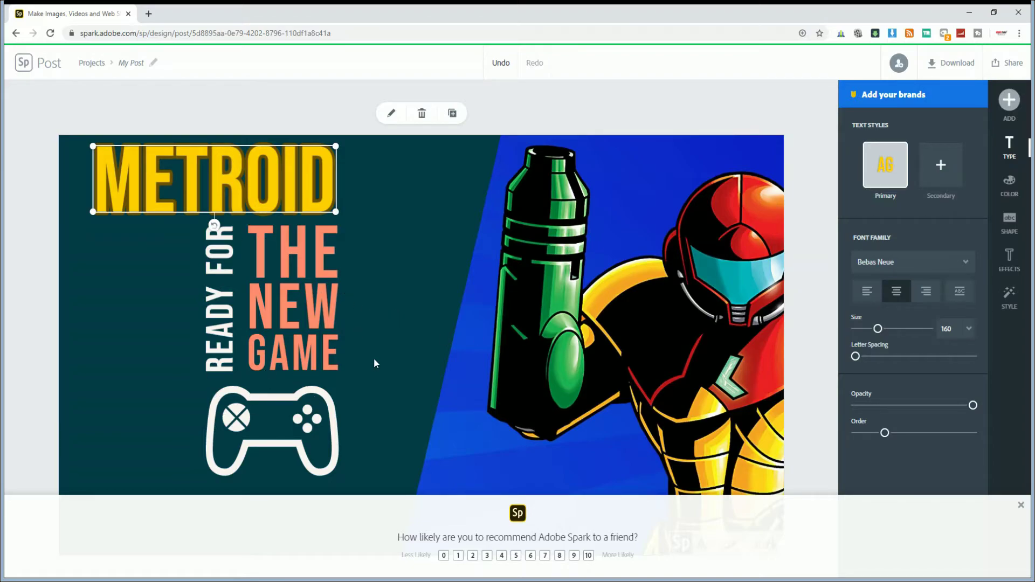
left_click(423, 219)
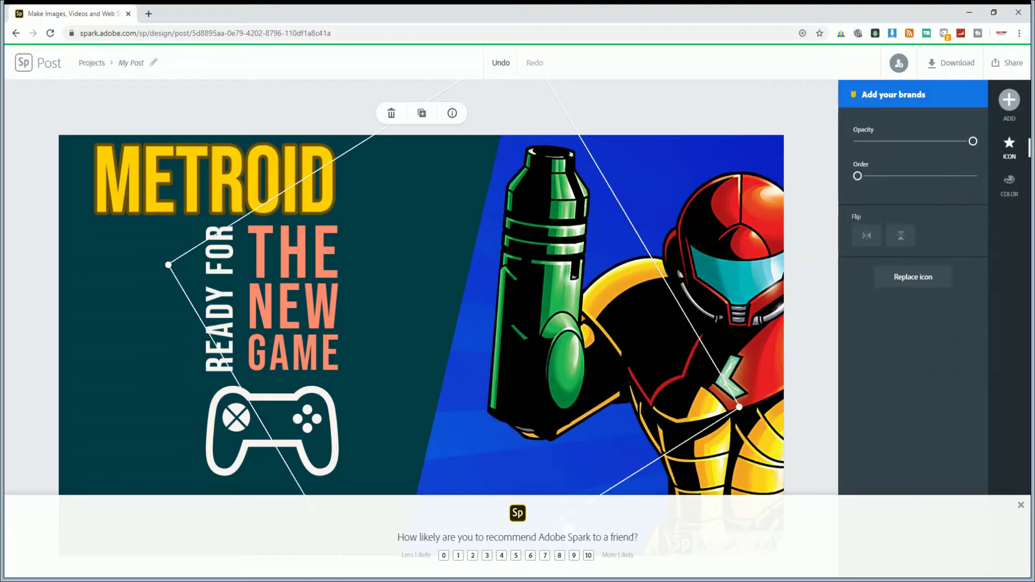
- Try the suggested salmon as the background fill, and settle on bright red
key("Escape")
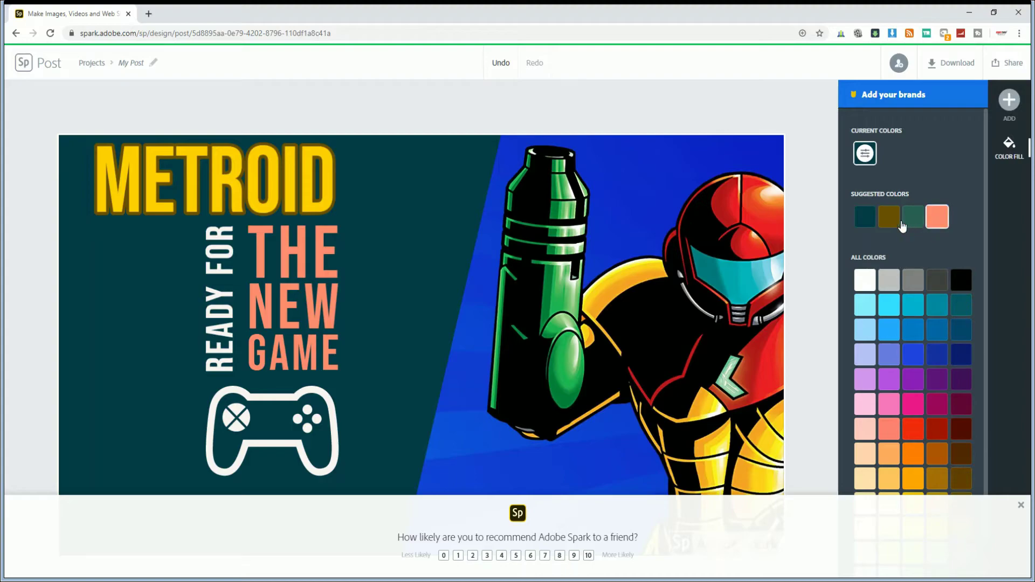
left_click(936, 223)
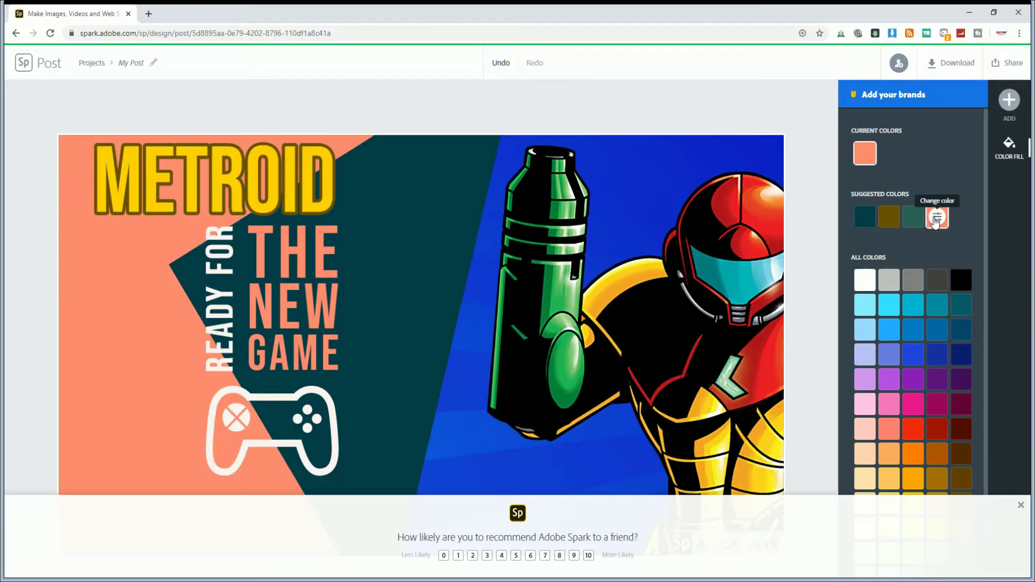
left_click(916, 432)
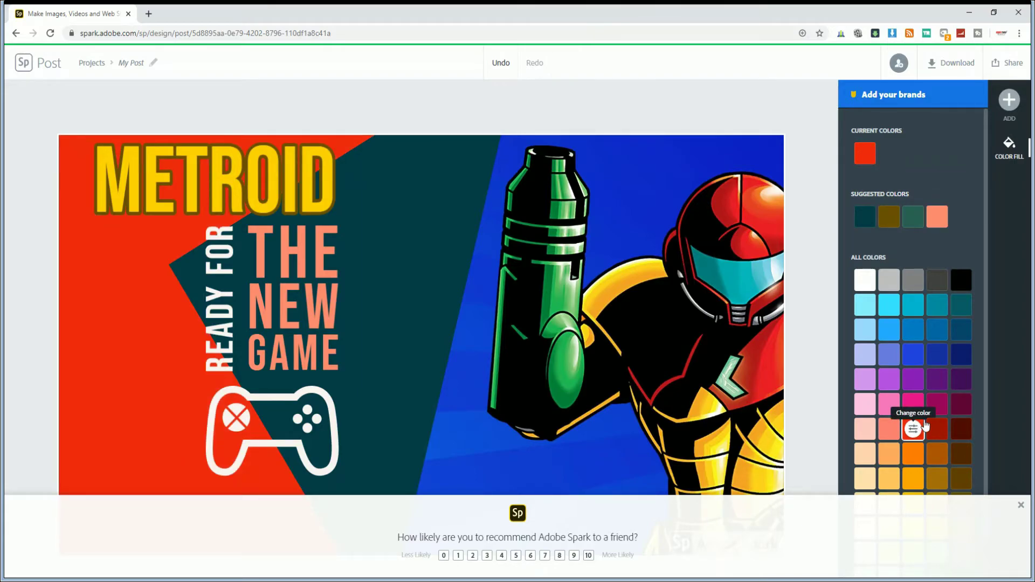
scroll(924, 419, "down", 1)
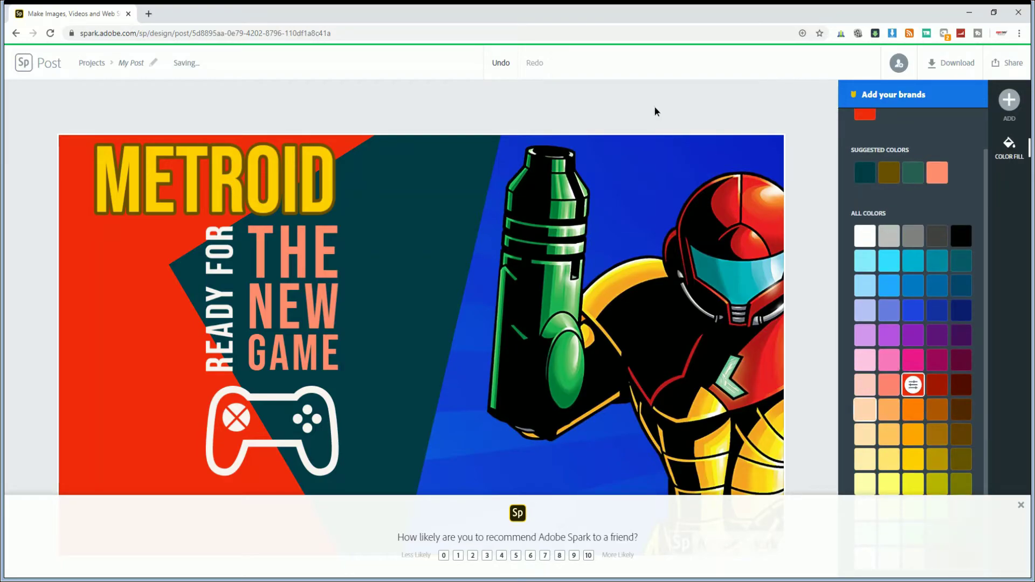
key("Escape")
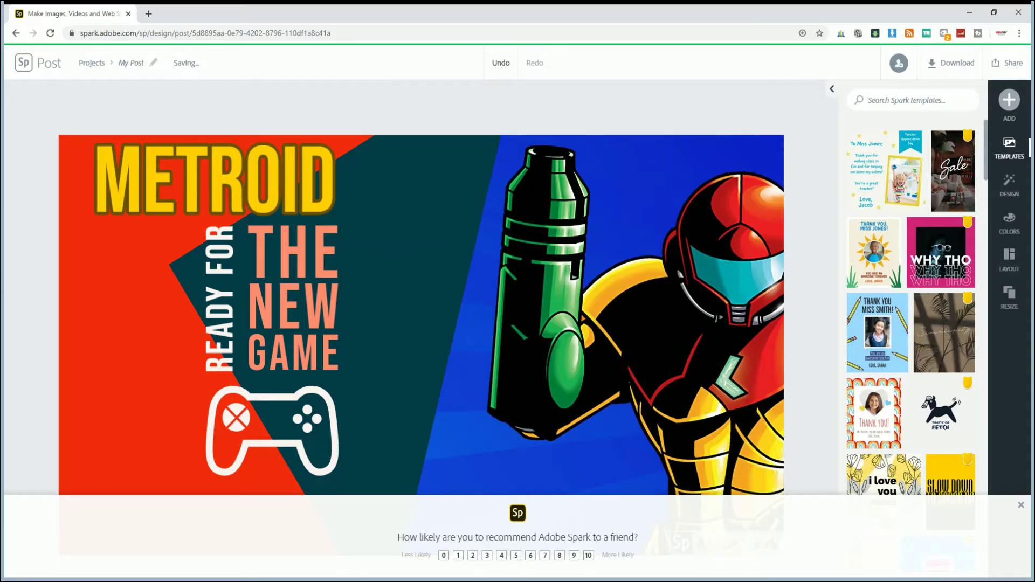
- Try yellow, black and orange on the dark teal diagonal shape behind the text, and apply white
left_click(192, 277)
left_click(913, 276)
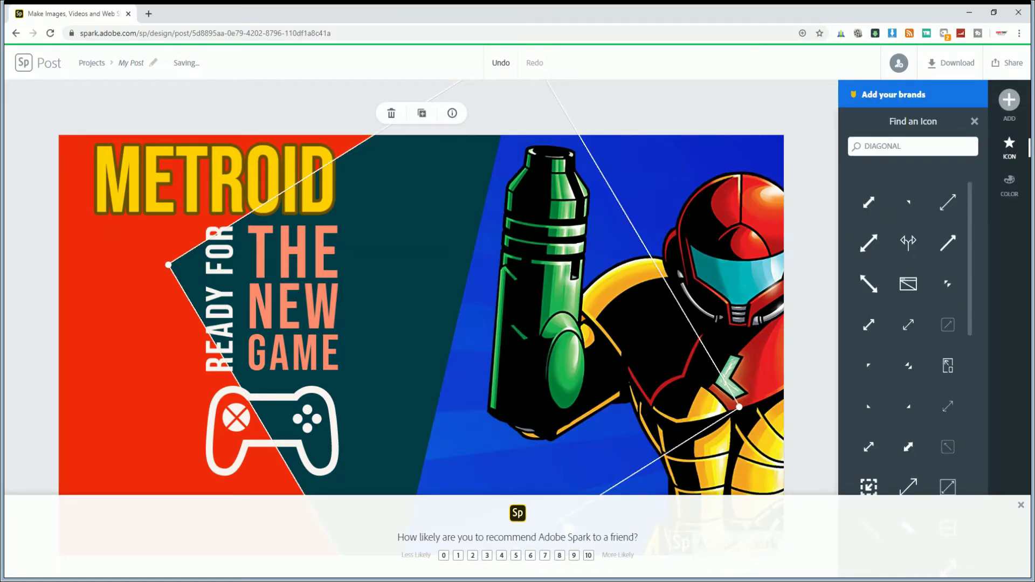
left_click(1015, 197)
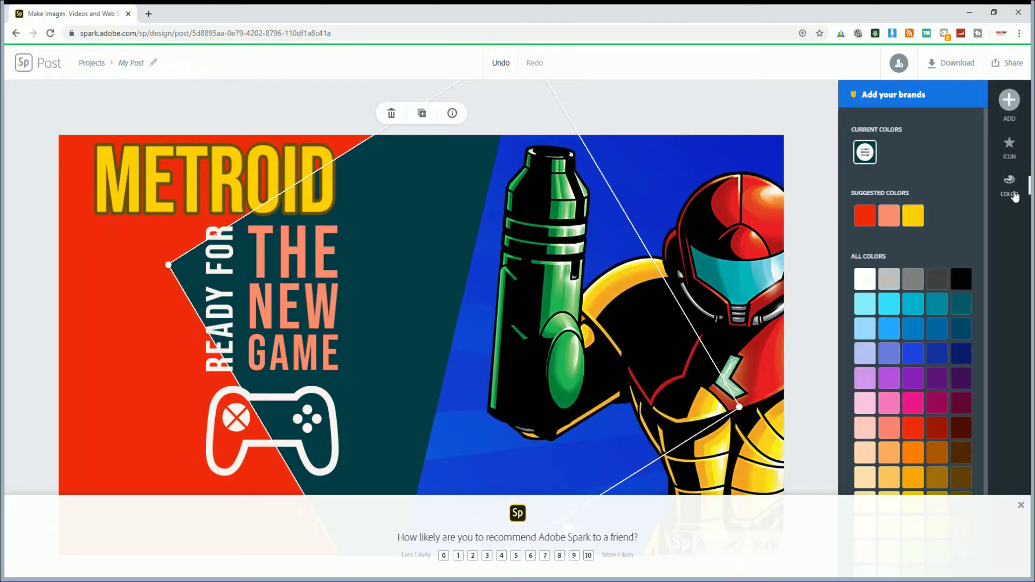
left_click(914, 227)
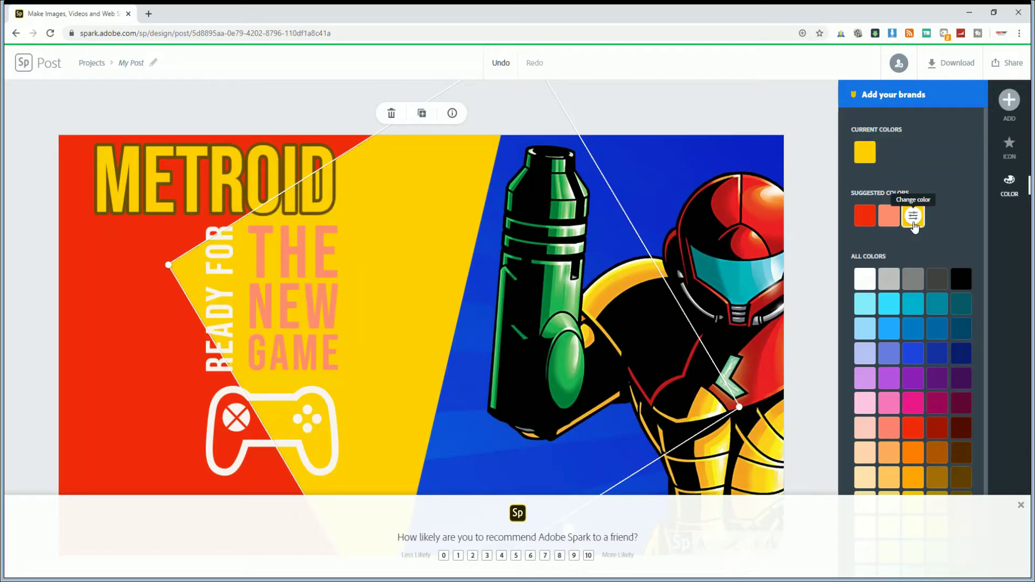
left_click(959, 285)
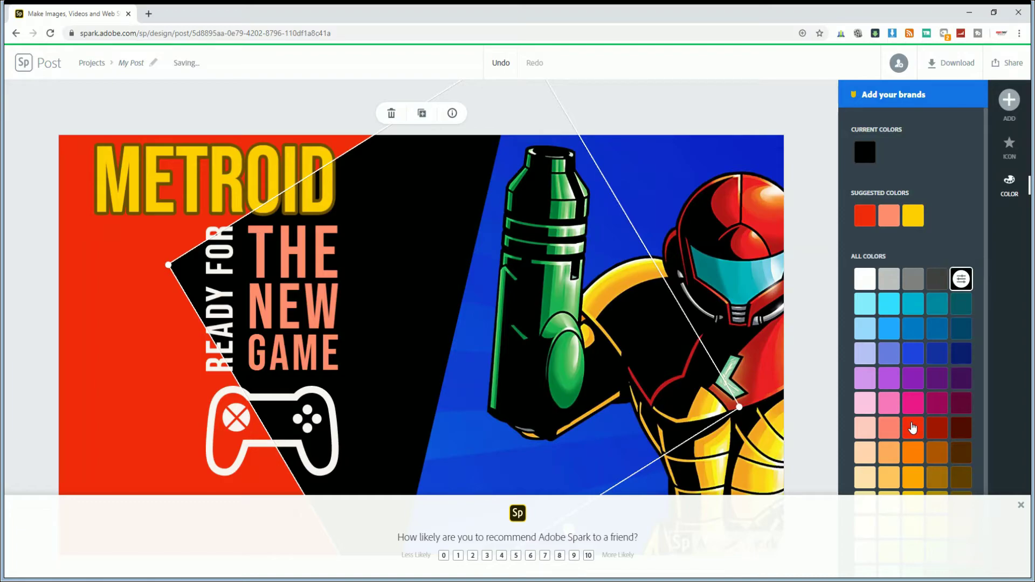
scroll(916, 426, "down", 1)
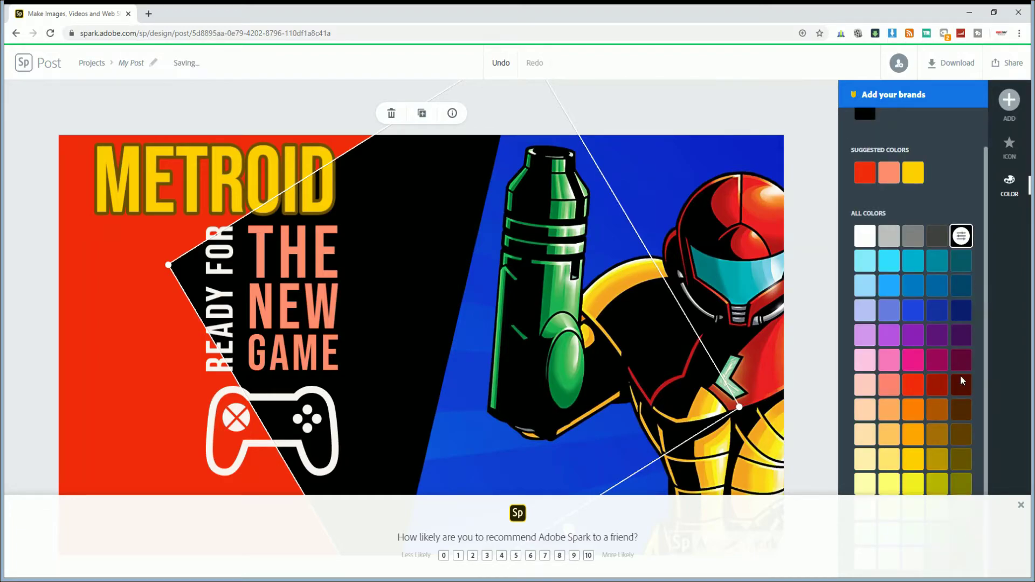
left_click(921, 416)
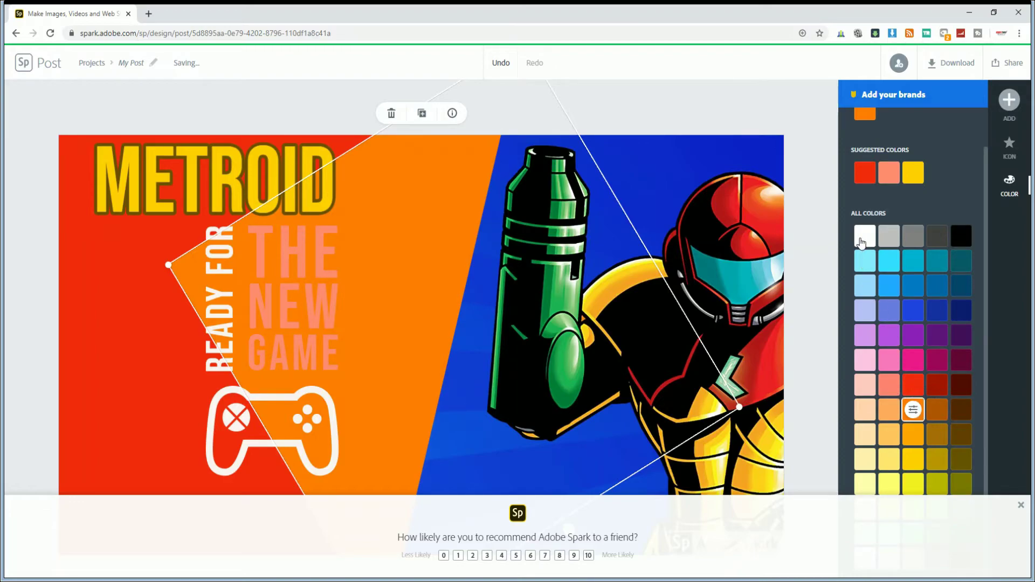
left_click(863, 238)
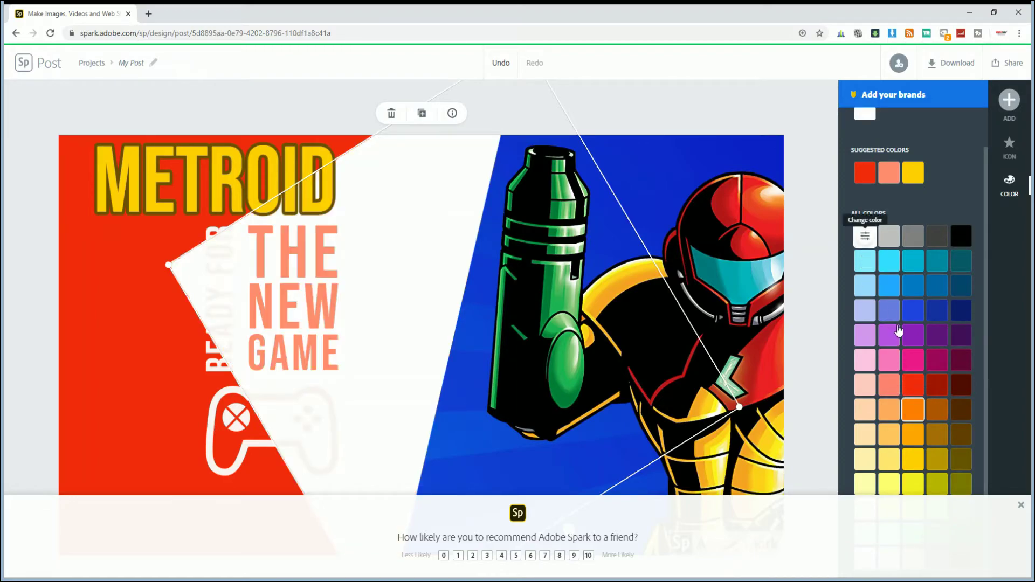
- Recolor the white diagonal shape behind the text, trying gray and settling on a custom green
left_click(913, 240)
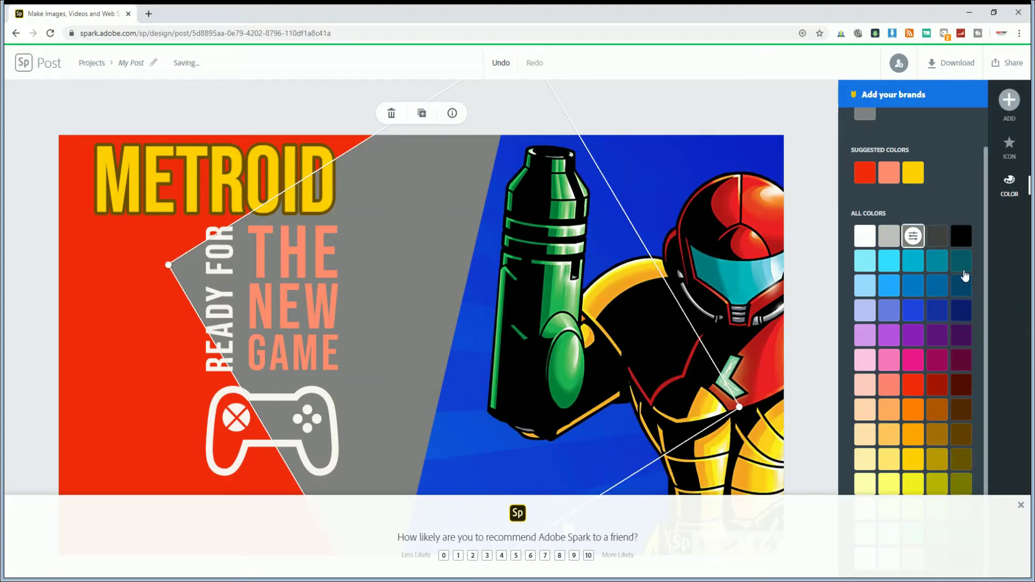
left_click(913, 235)
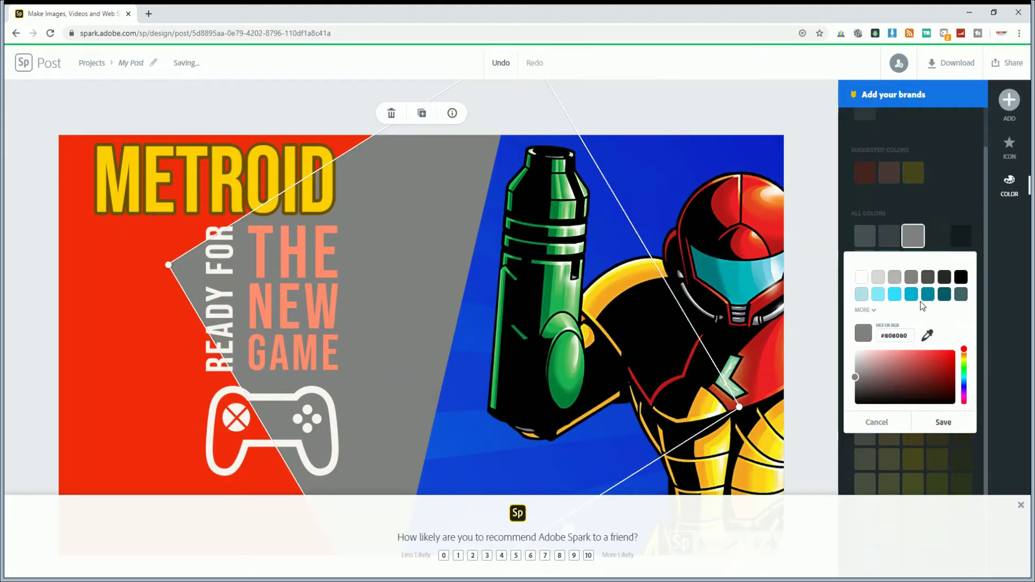
left_click_drag(965, 373, 965, 367)
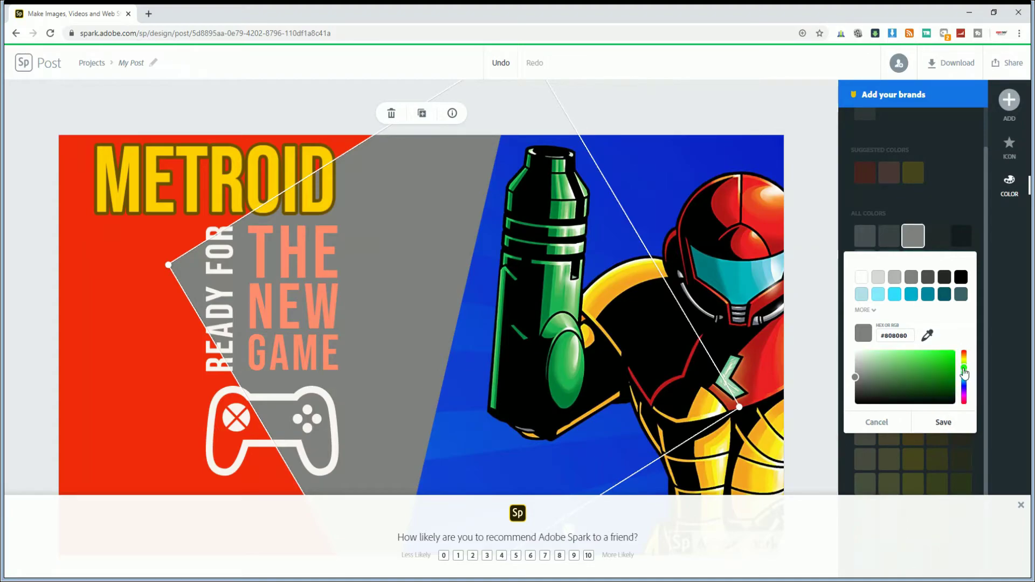
left_click(632, 118)
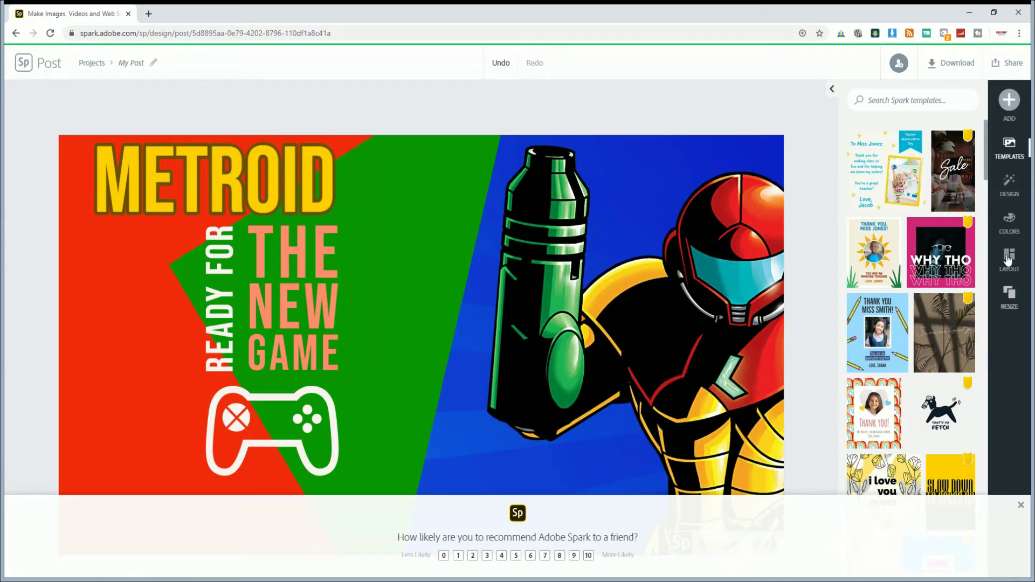
- Browse the design variations offered for the thumbnail
left_click(1013, 187)
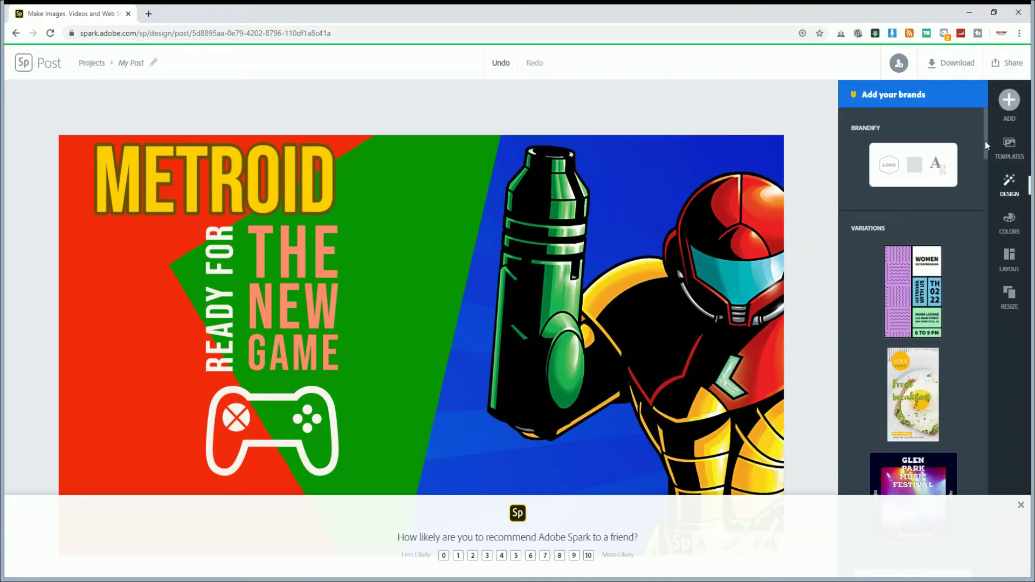
scroll(985, 147, "down", 1)
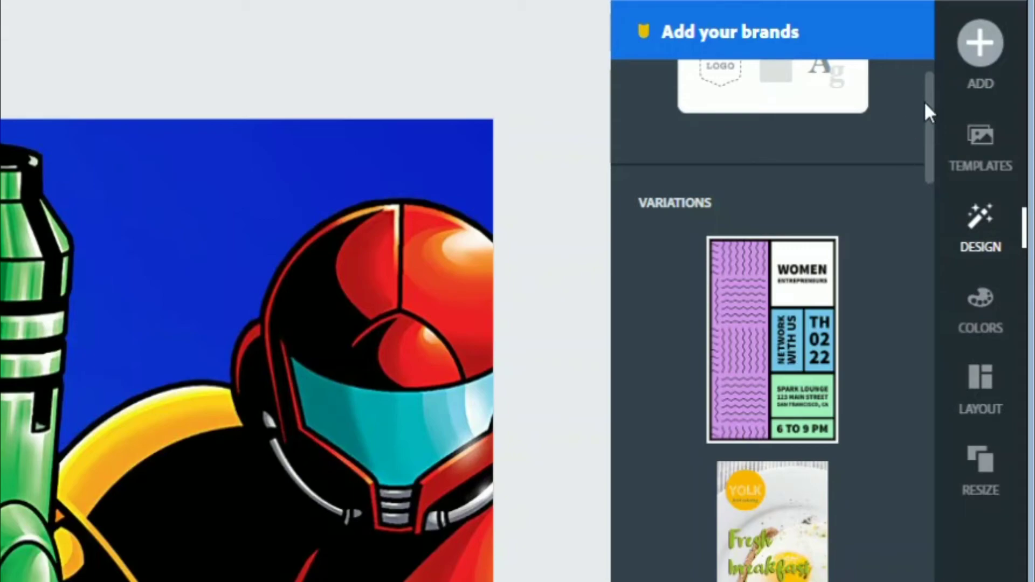
scroll(930, 119, "down", 5)
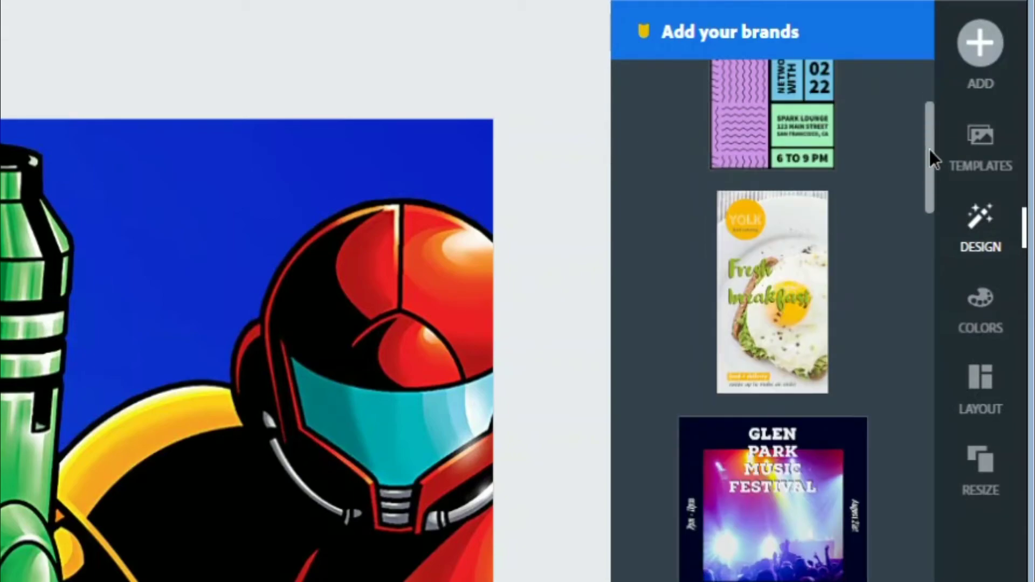
scroll(934, 87, "up", 10)
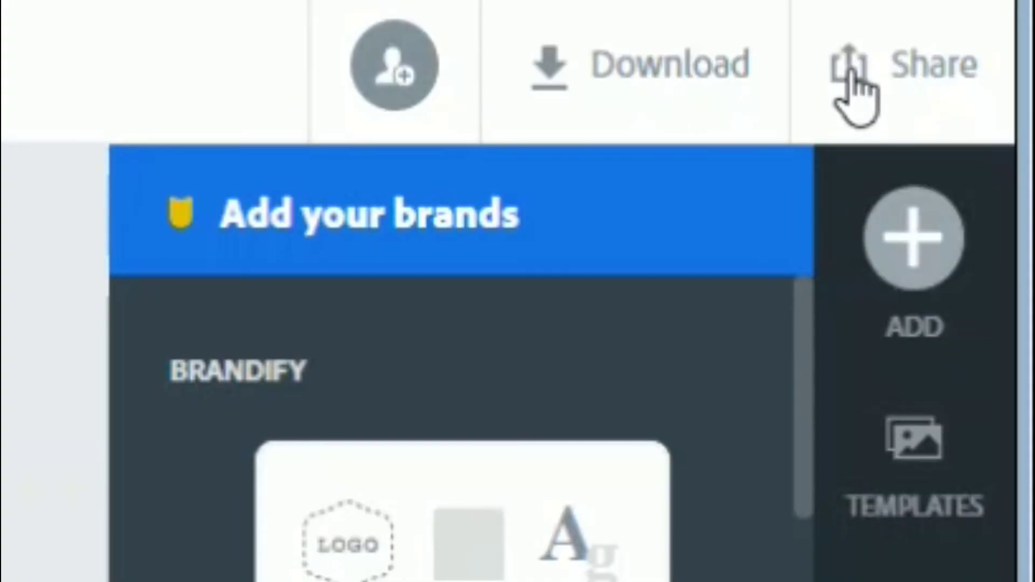
- Download the finished thumbnail as a PNG file
left_click(546, 54)
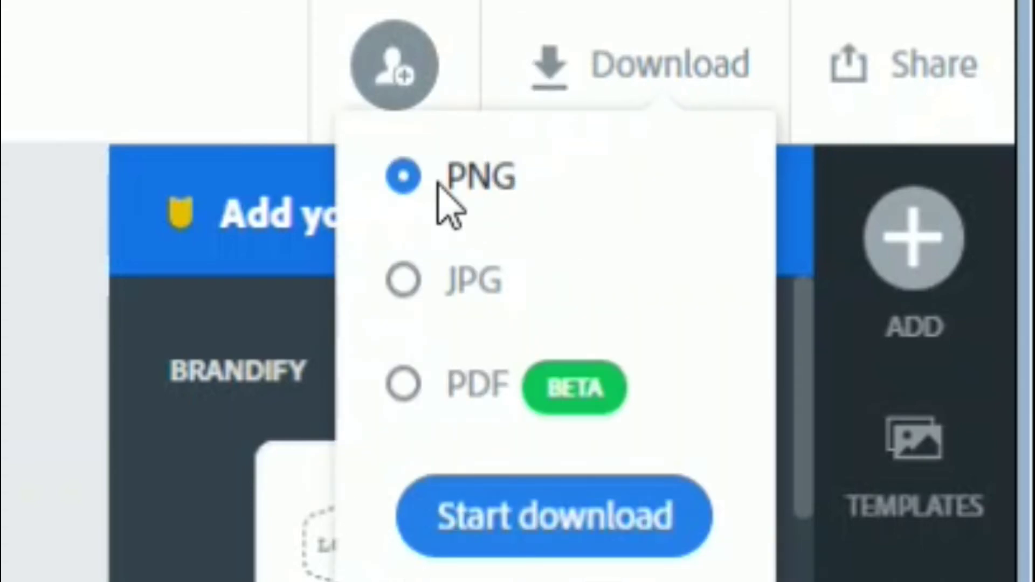
left_click(612, 530)
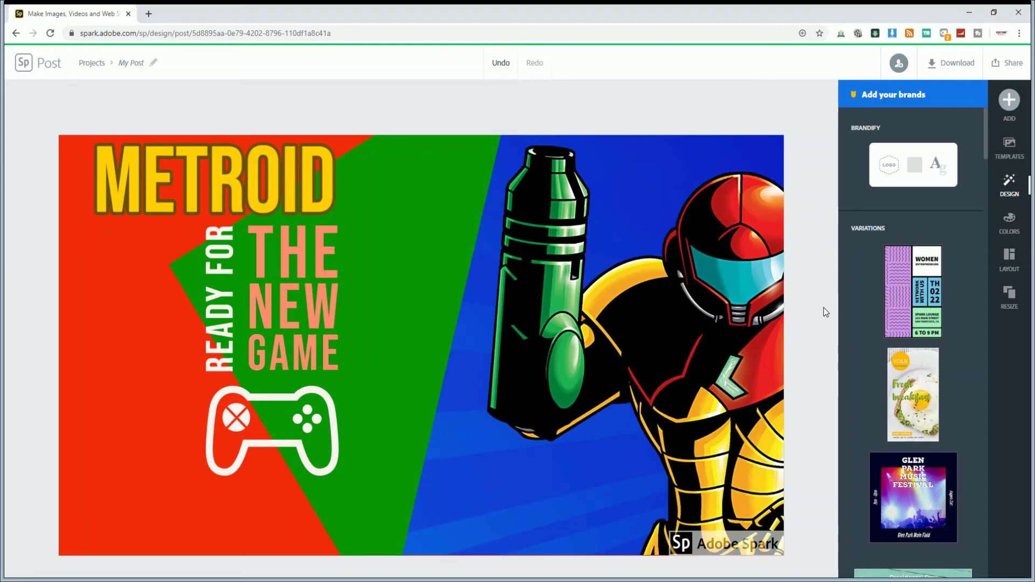
- Bring up the removal options for the Adobe Spark watermark and examine the pricing plans that include permanent removal
mouse_move(722, 553)
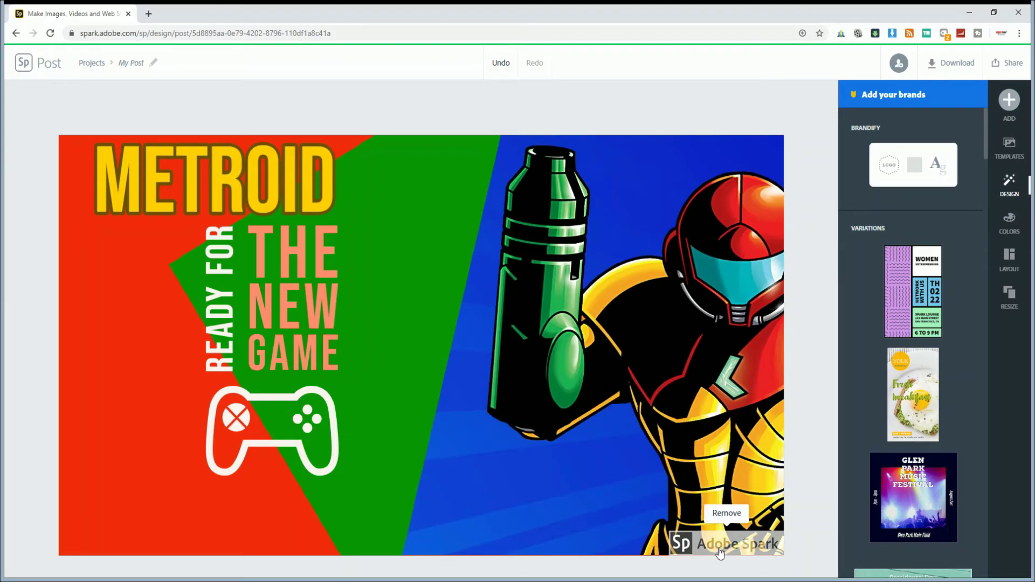
left_click(719, 550)
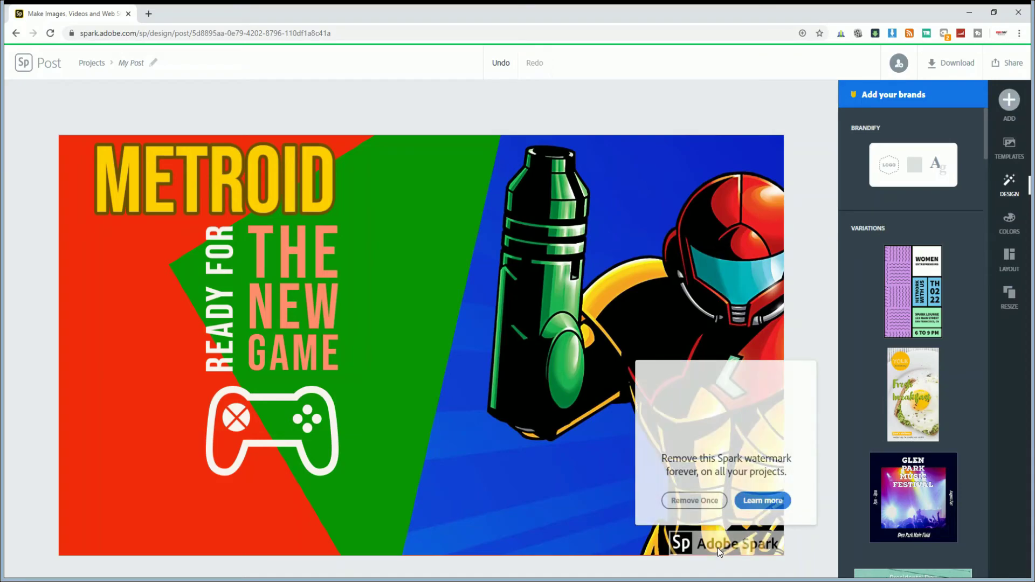
left_click(693, 501)
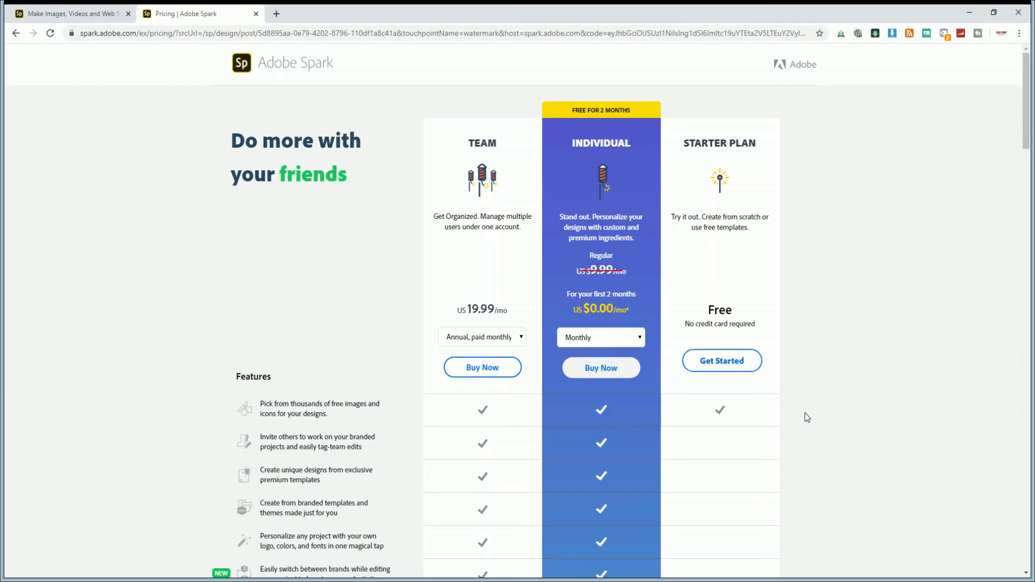
left_click_drag(1027, 107, 1027, 115)
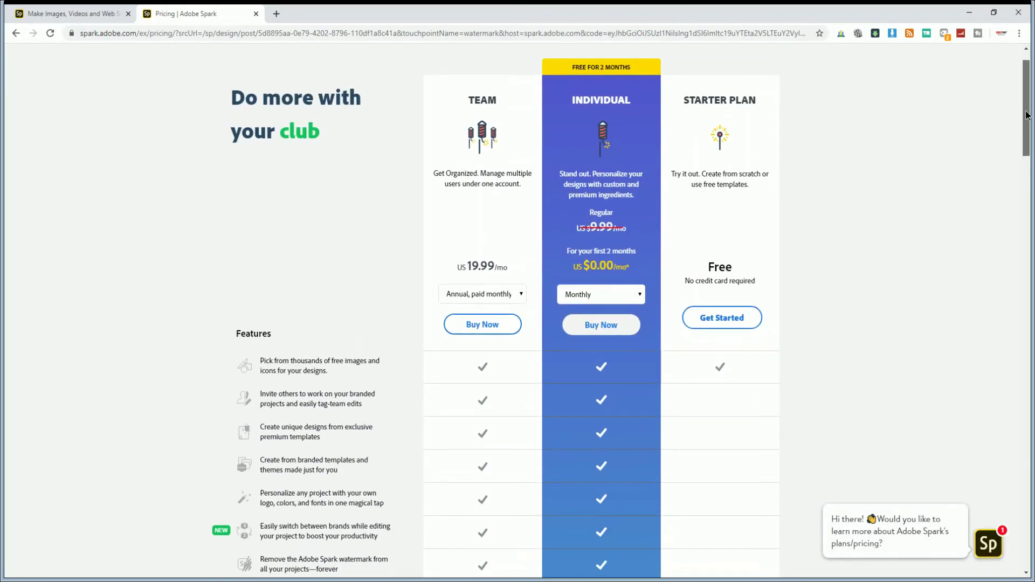